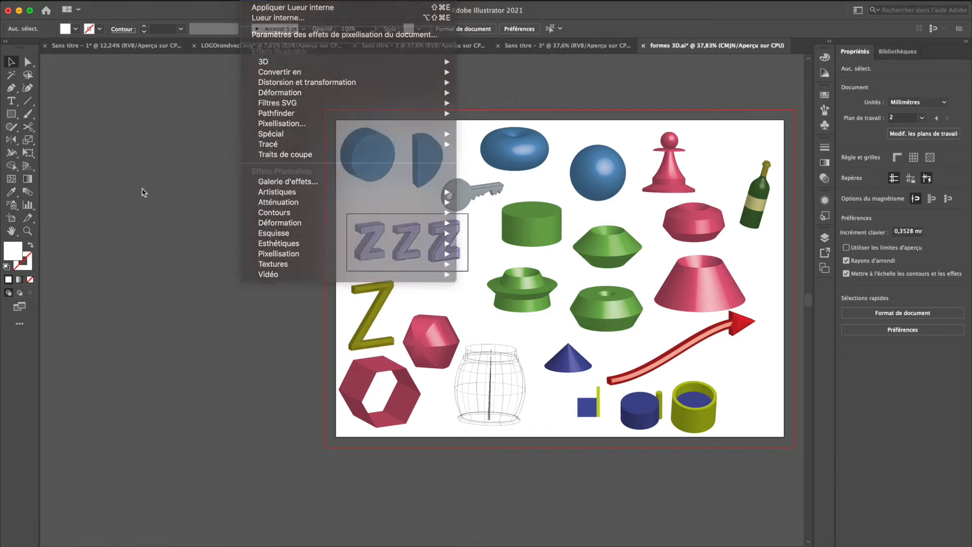
# Draw a square about 76 mm wide beside the artboard and fill it with the pink sampled from the faceted polyhedron
pyautogui.hscroll(-8, 142, 189)
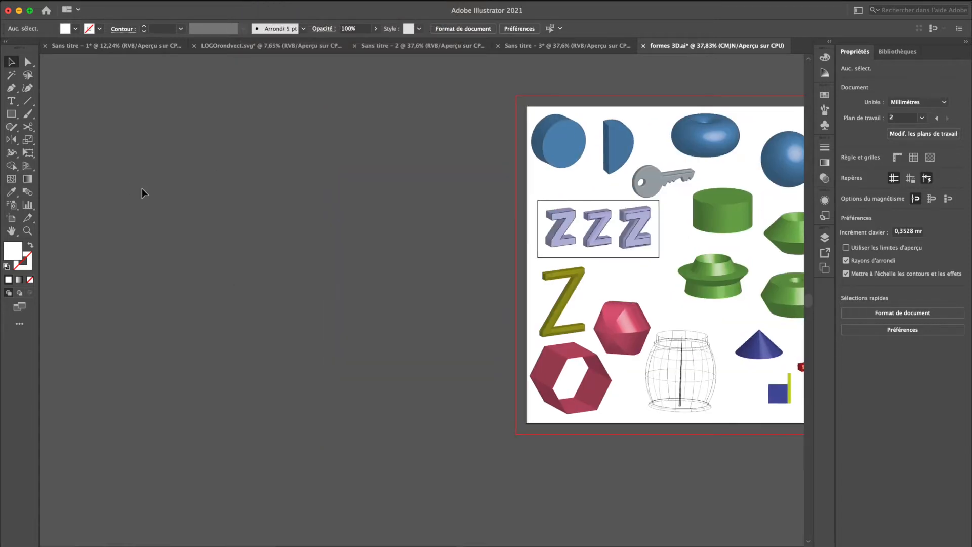
pyautogui.press('m')
pyautogui.moveTo(163, 210); pyautogui.dragTo(233, 292)
pyautogui.hotkey('shift', 'x')
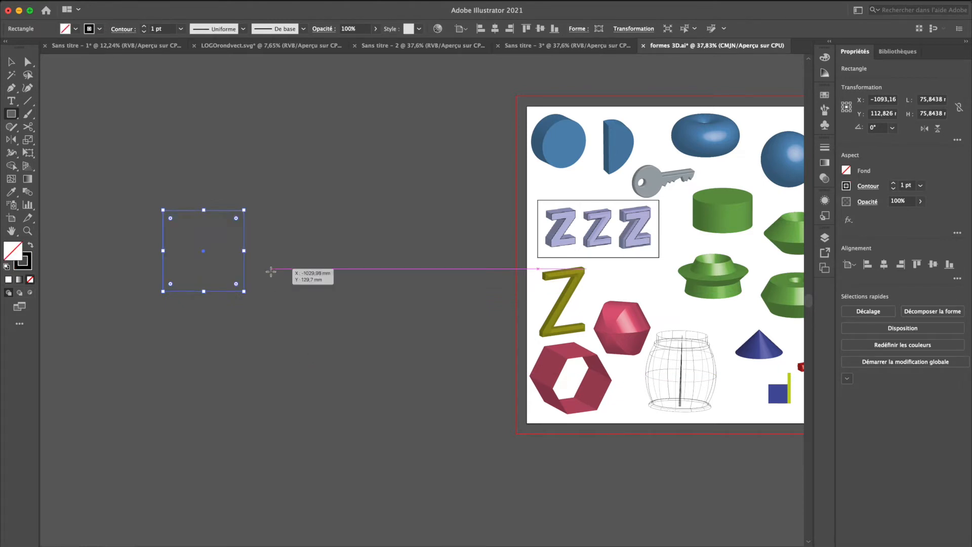
pyautogui.hotkey('shift', 'x')
pyautogui.press('i')
pyautogui.click(613, 334)
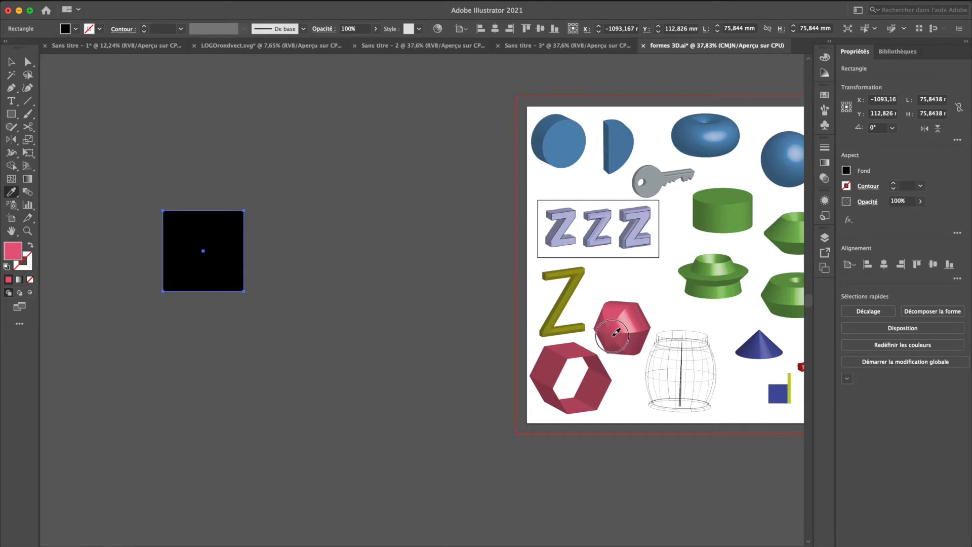
pyautogui.press('v')
# Try a 3D Revolve effect on the pink square, previewed at 360° with 0 pt offset from its left edge (bord gauche)
pyautogui.click(253, 6)
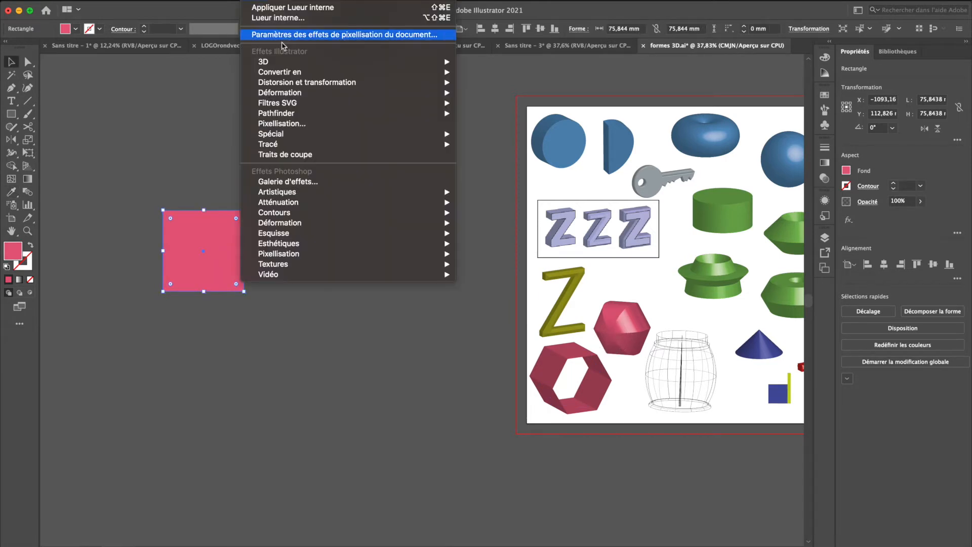
pyautogui.moveTo(310, 62)
pyautogui.click(532, 74)
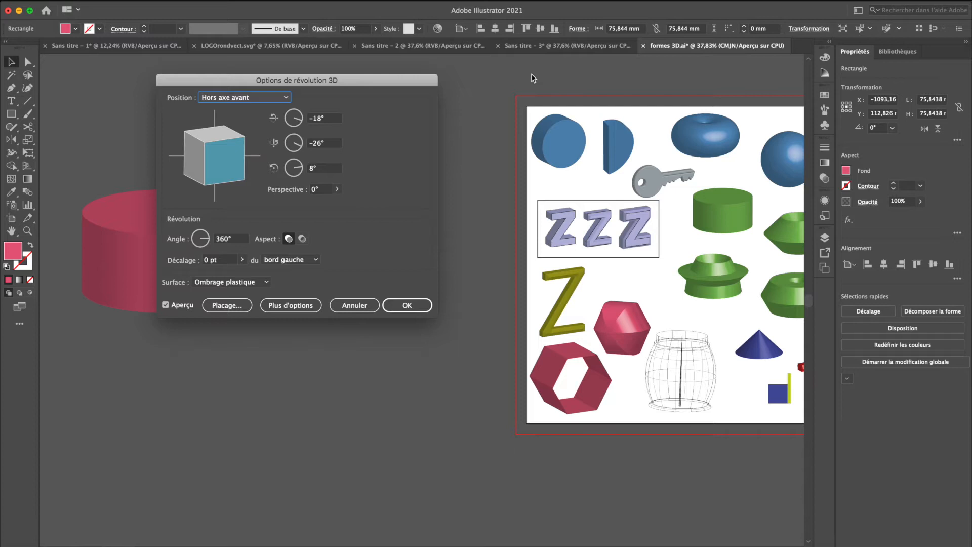
pyautogui.moveTo(312, 81); pyautogui.dragTo(424, 93)
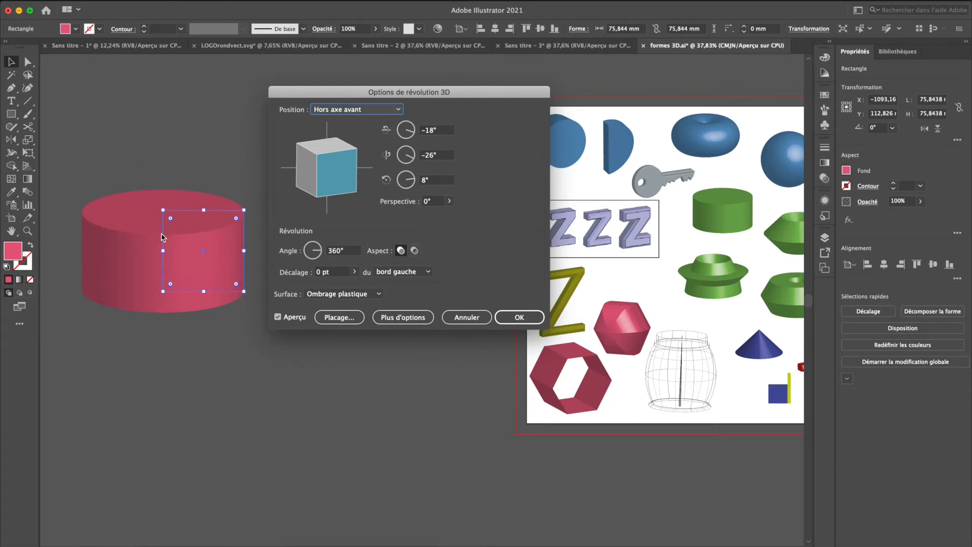
pyautogui.click(398, 273)
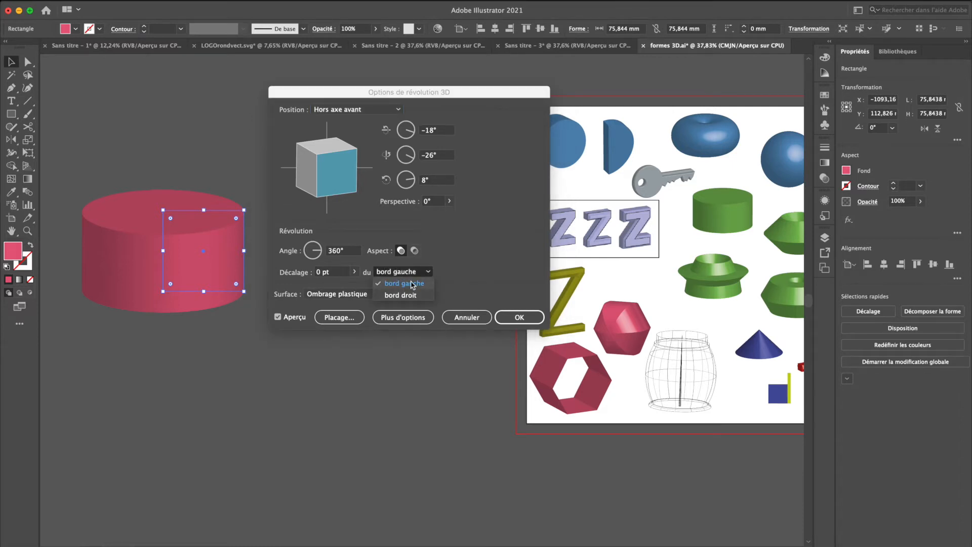
pyautogui.click(413, 280)
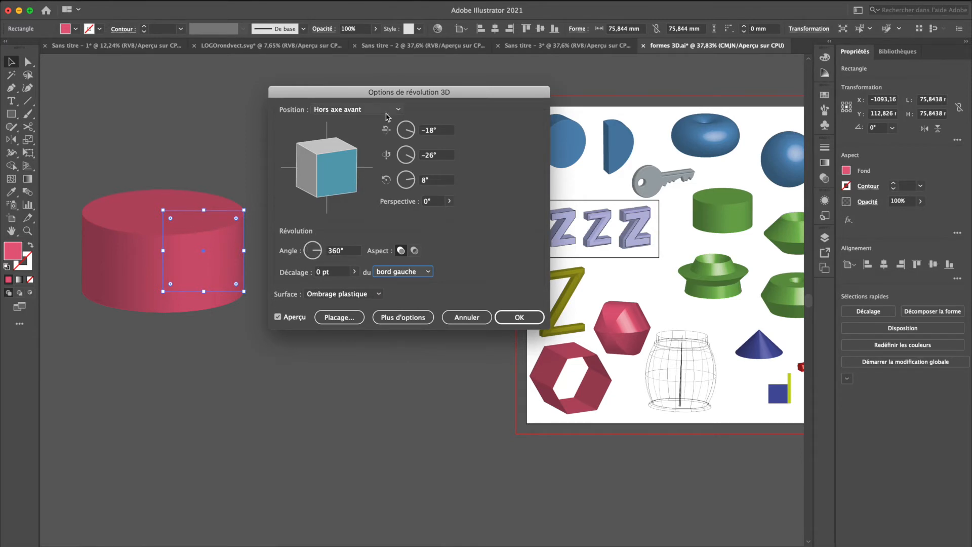
# Try the Isométrique gauche position for the revolve and compare Ombrage diffus with Ombrage plastique surface shading
pyautogui.click(362, 110)
pyautogui.click(346, 285)
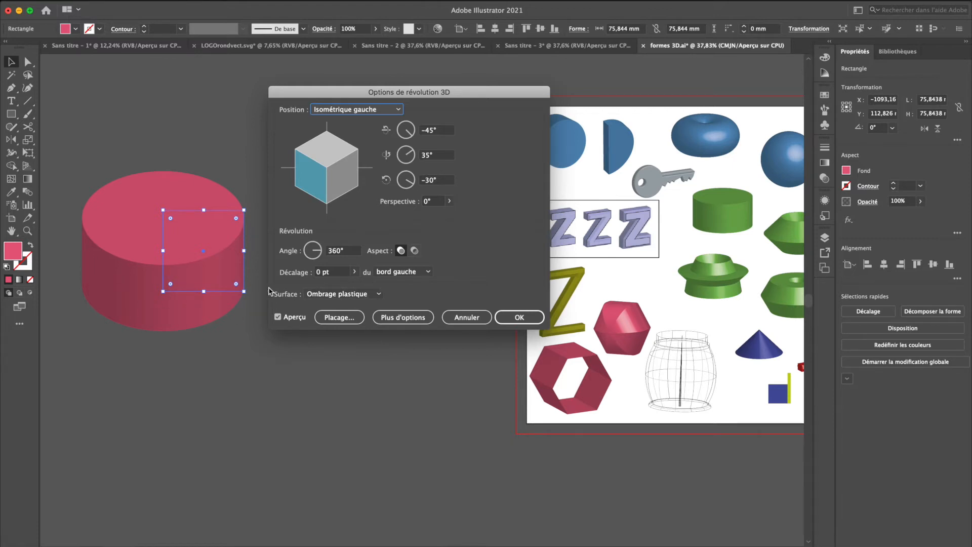
pyautogui.click(343, 296)
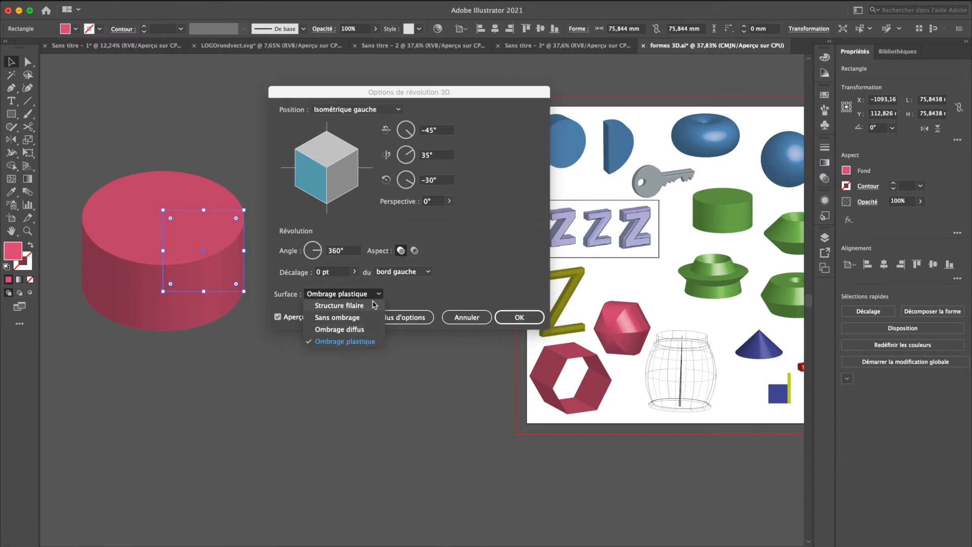
pyautogui.click(358, 331)
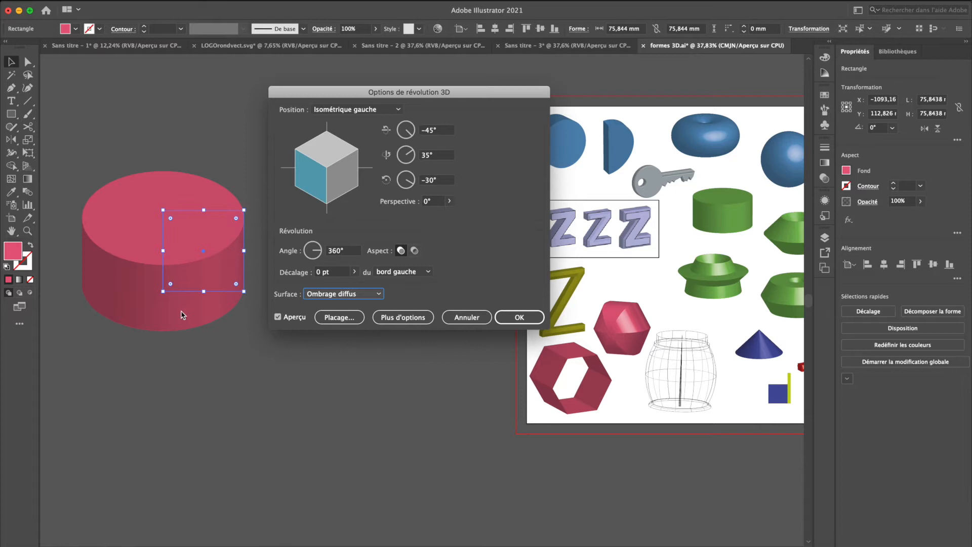
pyautogui.click(343, 296)
pyautogui.click(345, 341)
# Try 4, 256 and 59 gradient steps (Etapes de dégradé) in the extended revolve options, and cancel the effect
pyautogui.click(424, 319)
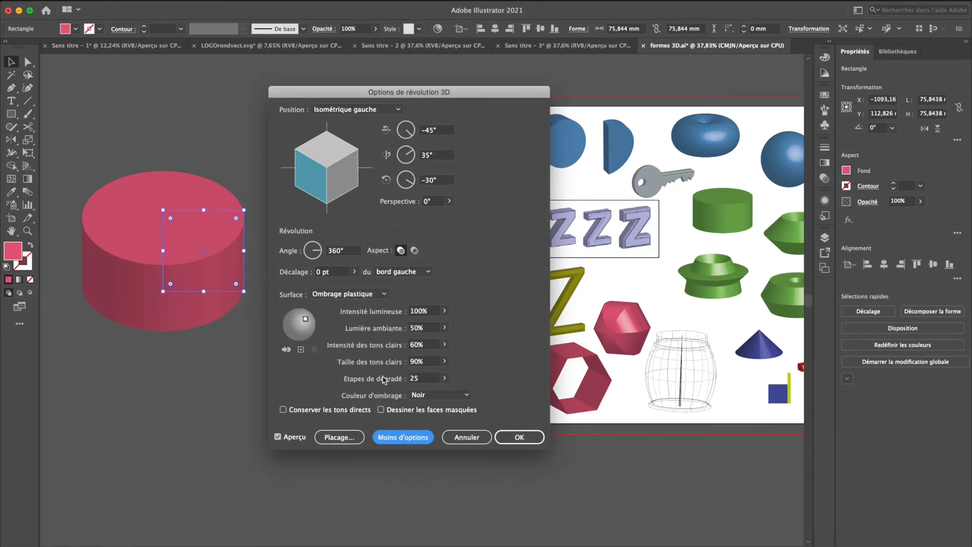
pyautogui.click(444, 378)
pyautogui.moveTo(407, 391); pyautogui.dragTo(404, 391)
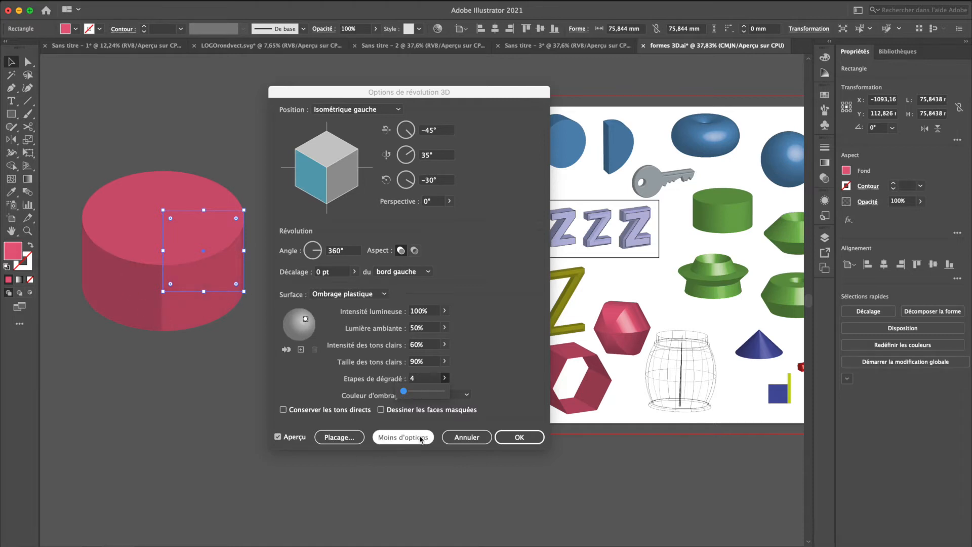
pyautogui.moveTo(403, 391); pyautogui.dragTo(476, 391)
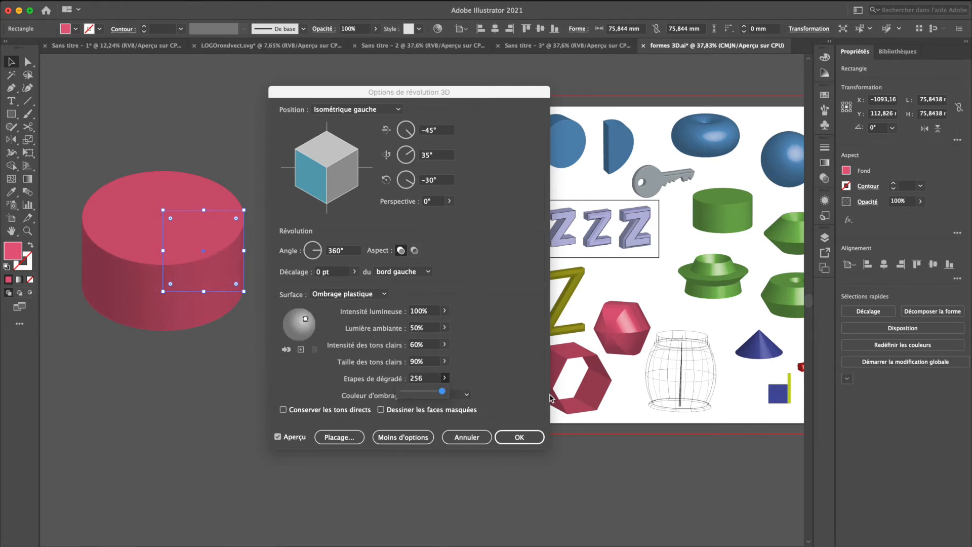
pyautogui.moveTo(442, 391)
pyautogui.mouseDown()
pyautogui.moveTo(423, 391)
pyautogui.moveTo(431, 391)
pyautogui.mouseUp()
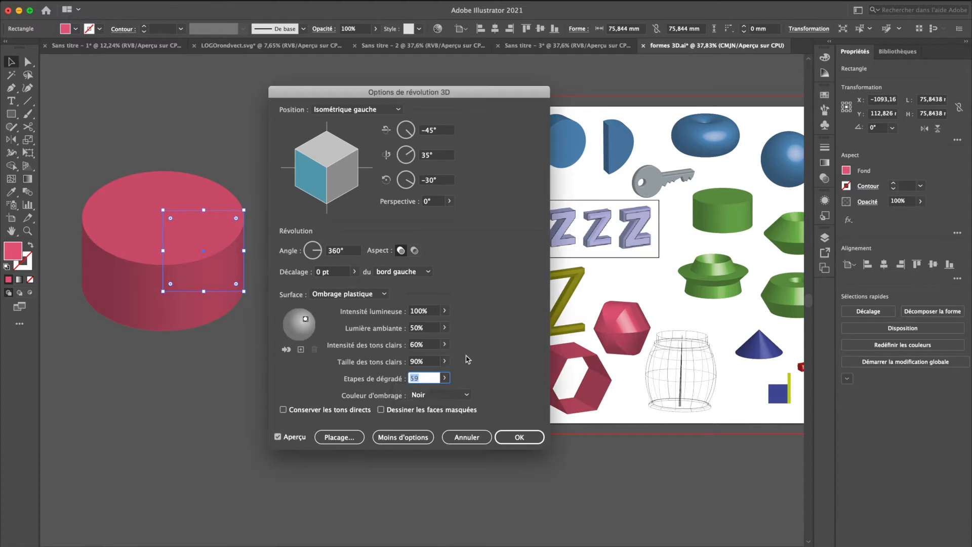
pyautogui.click(405, 437)
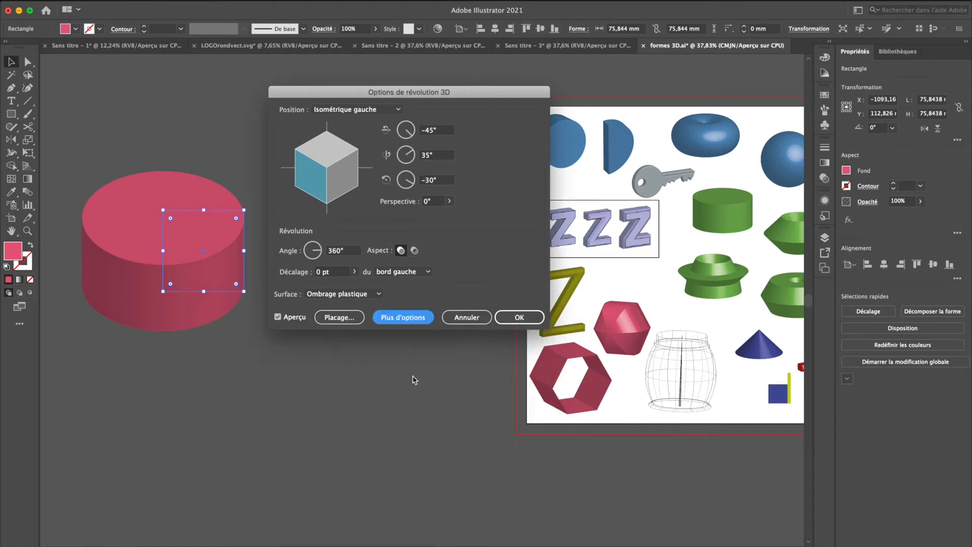
pyautogui.click(394, 318)
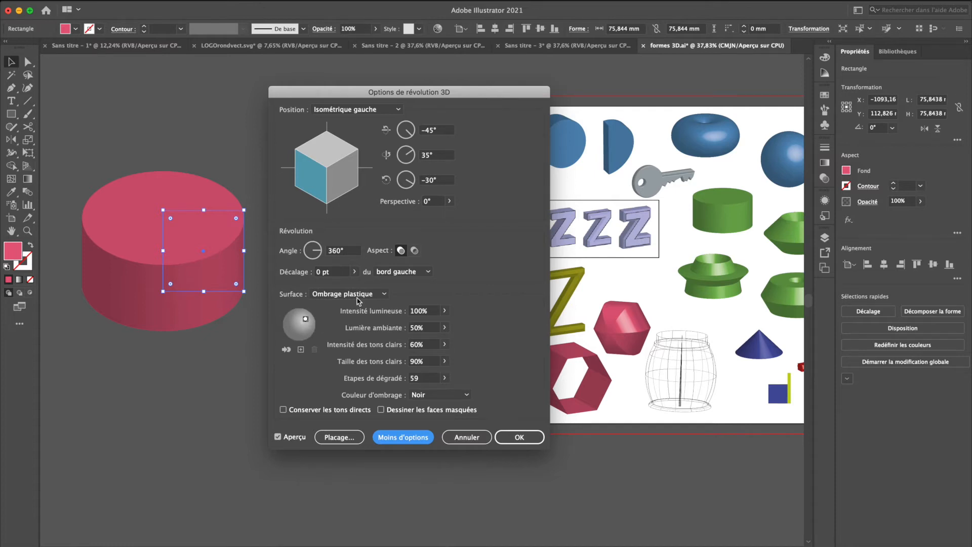
pyautogui.click(467, 439)
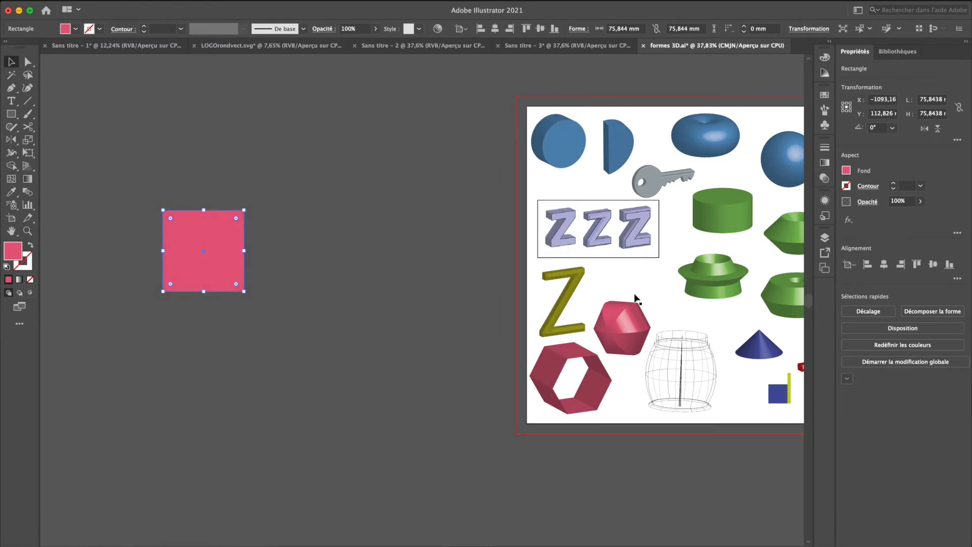
# Deselect the square and examine the sample 3D shapes on the artboard
pyautogui.hscroll(5, 634, 293)
pyautogui.hscroll(4, 634, 293)
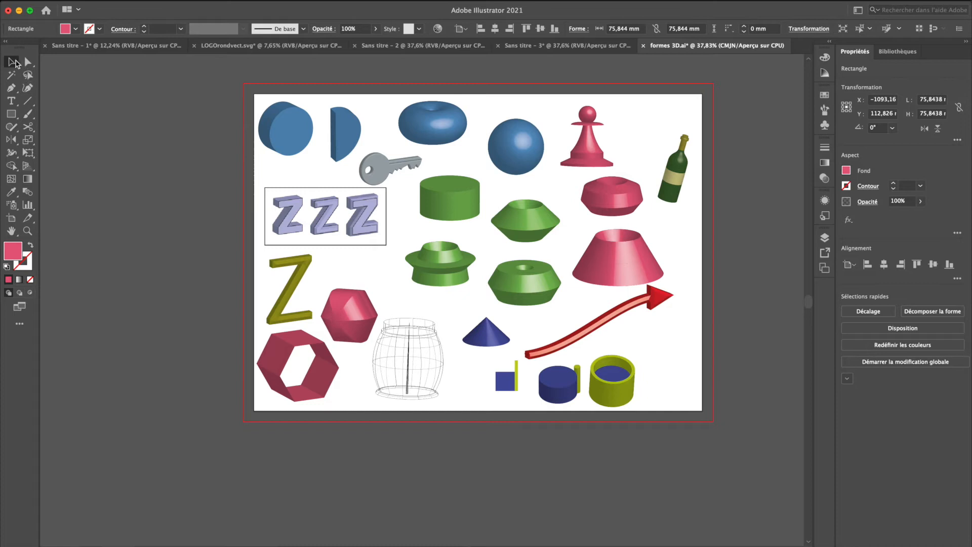
pyautogui.click(294, 159)
pyautogui.hscroll(2, 294, 159)
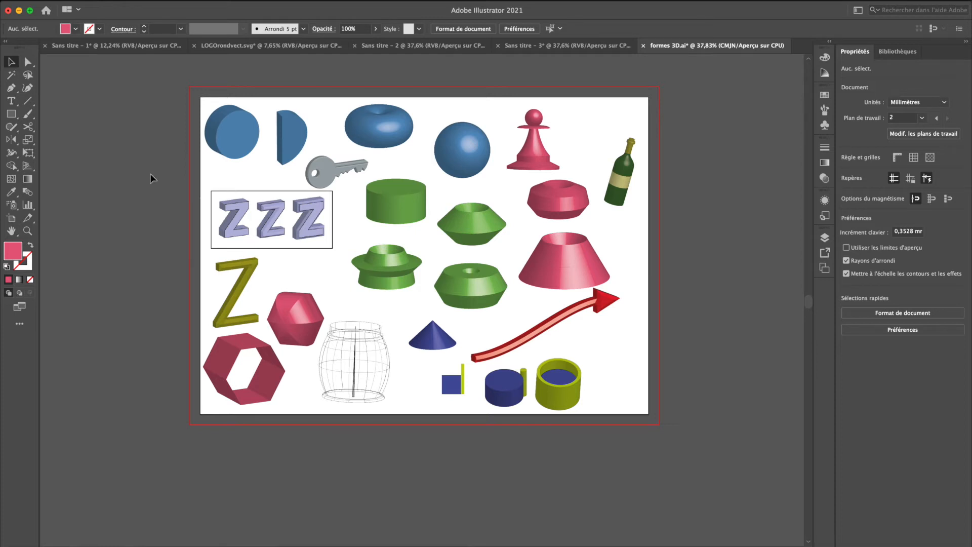
pyautogui.hscroll(-2, 150, 174)
pyautogui.scroll(1, 150, 174)
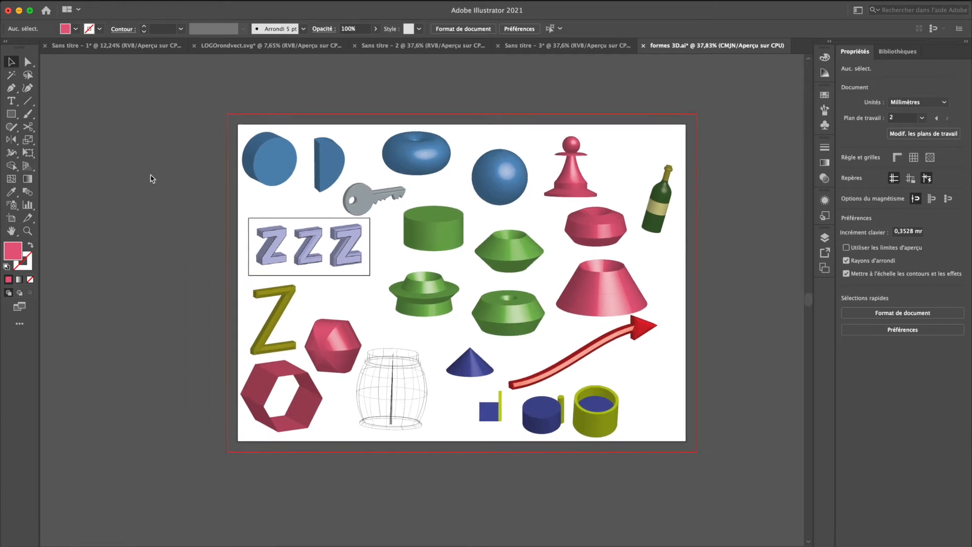
pyautogui.hscroll(-4, 225, 264)
pyautogui.hscroll(-1, 224, 263)
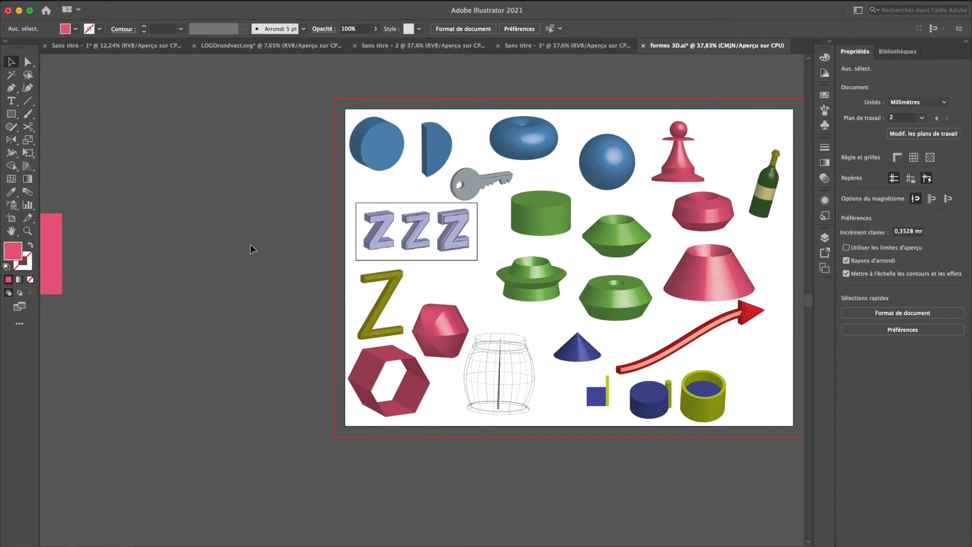
pyautogui.hscroll(-3, 250, 244)
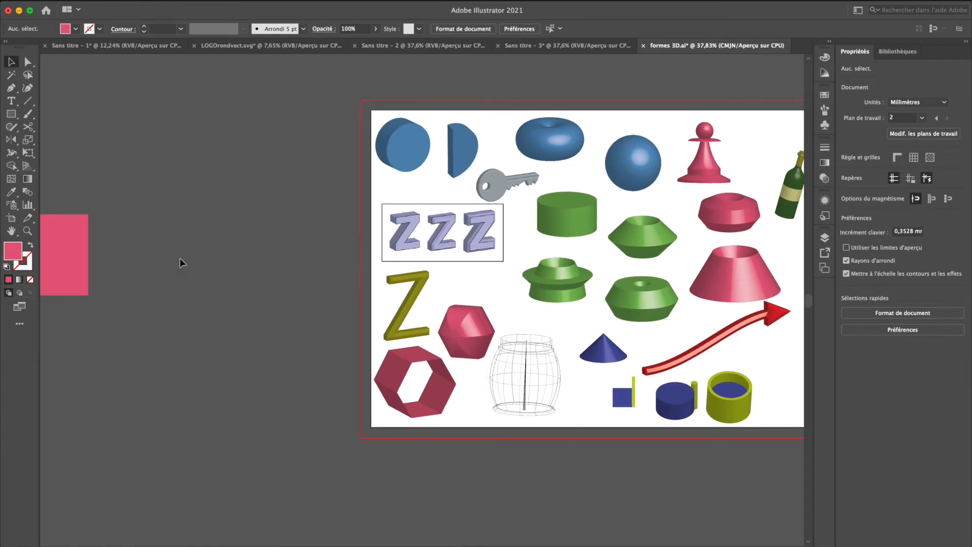
pyautogui.hscroll(-5, 181, 258)
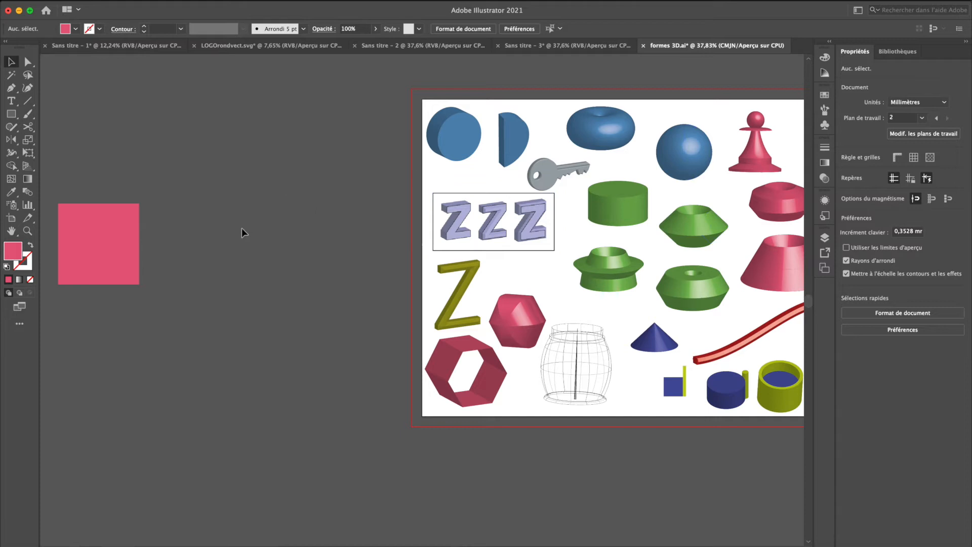
# Apply the 3D Revolve effect to the pink square with its default options
pyautogui.click(101, 245)
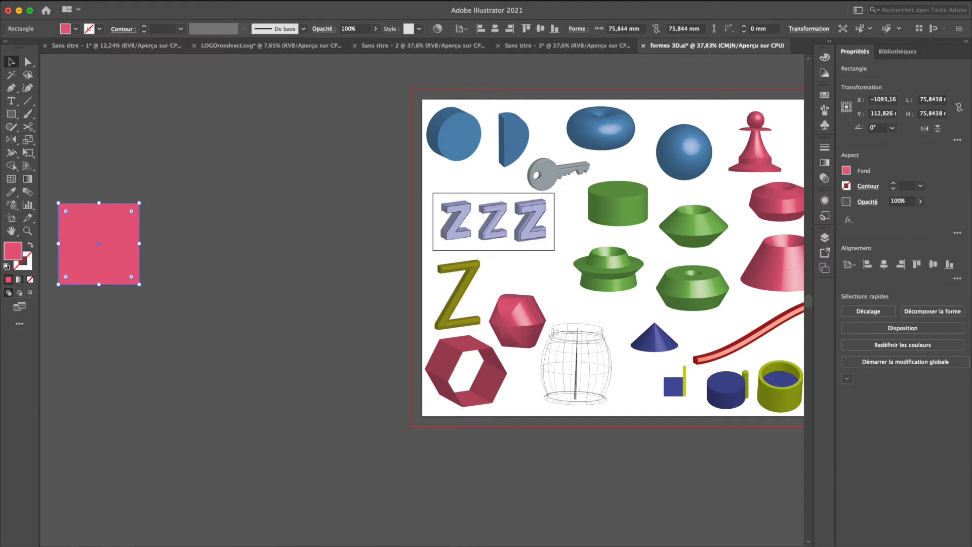
pyautogui.click(256, 1)
pyautogui.moveTo(274, 68)
pyautogui.click(482, 71)
pyautogui.press('Return')
# Move the revolved square about 92 mm to the right and rotate it to 315°
pyautogui.moveTo(126, 238); pyautogui.dragTo(220, 246)
pyautogui.moveTo(240, 199); pyautogui.dragTo(254, 258)
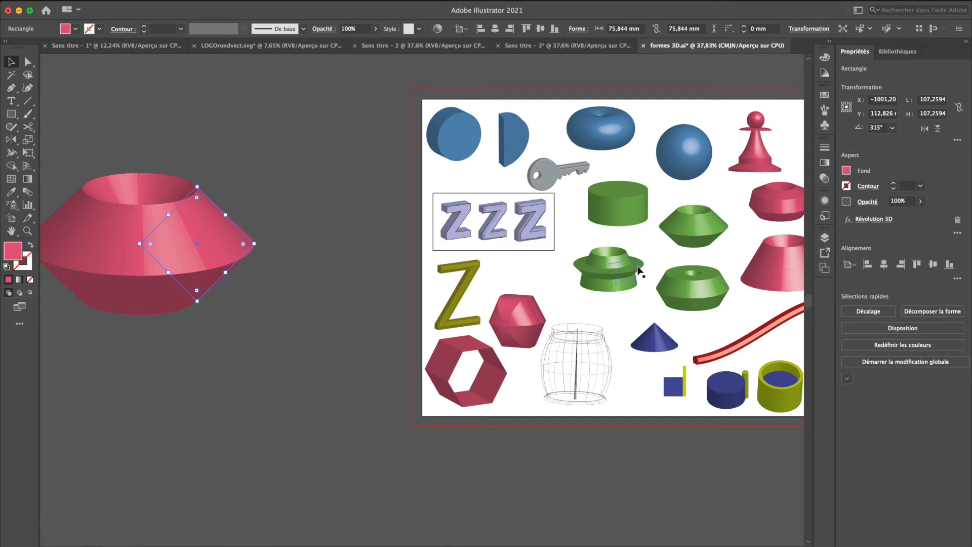
# Examine the green, pink and blue revolved shapes on the artboard, comparing the profiles that generate them
pyautogui.hscroll(2, 636, 300)
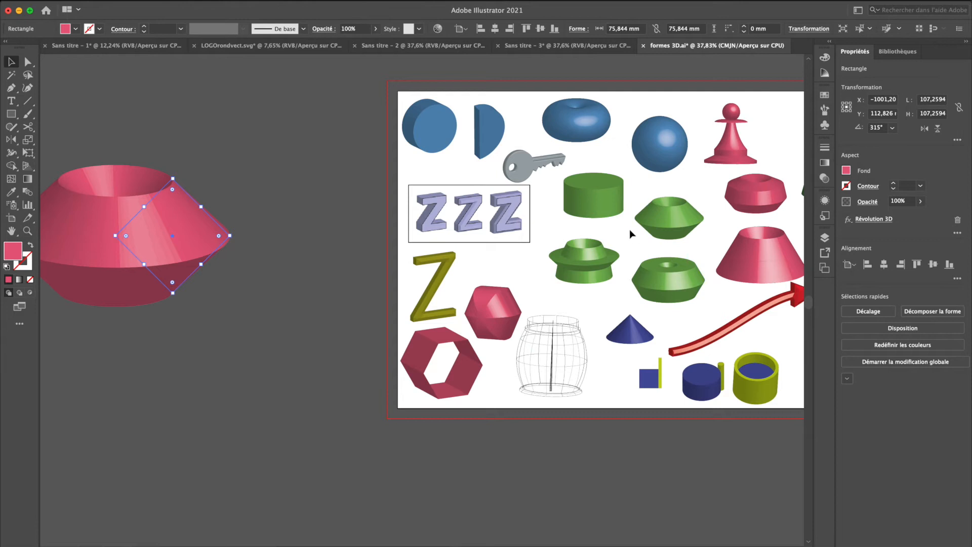
pyautogui.scroll(4, 631, 228)
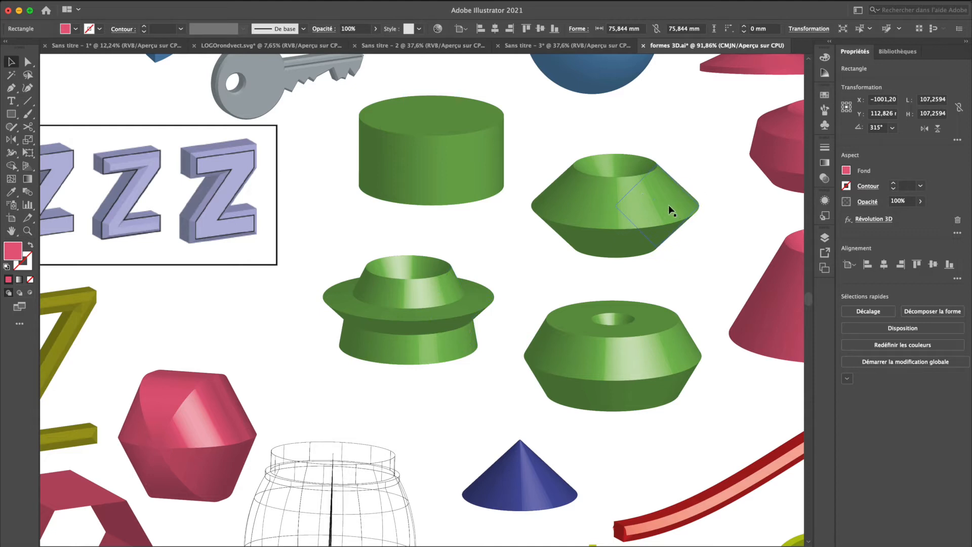
pyautogui.hscroll(10, 554, 256)
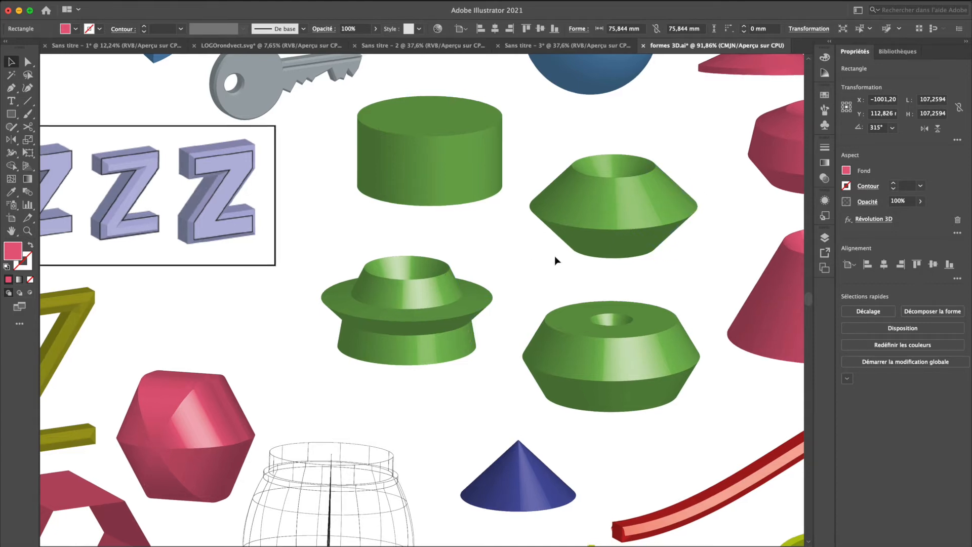
pyautogui.hscroll(2, 555, 261)
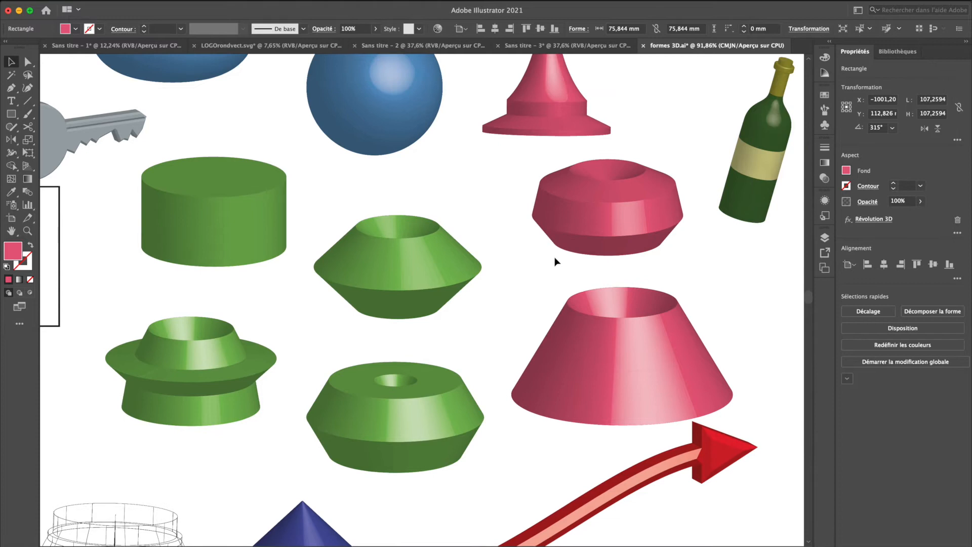
pyautogui.hscroll(4, 752, 277)
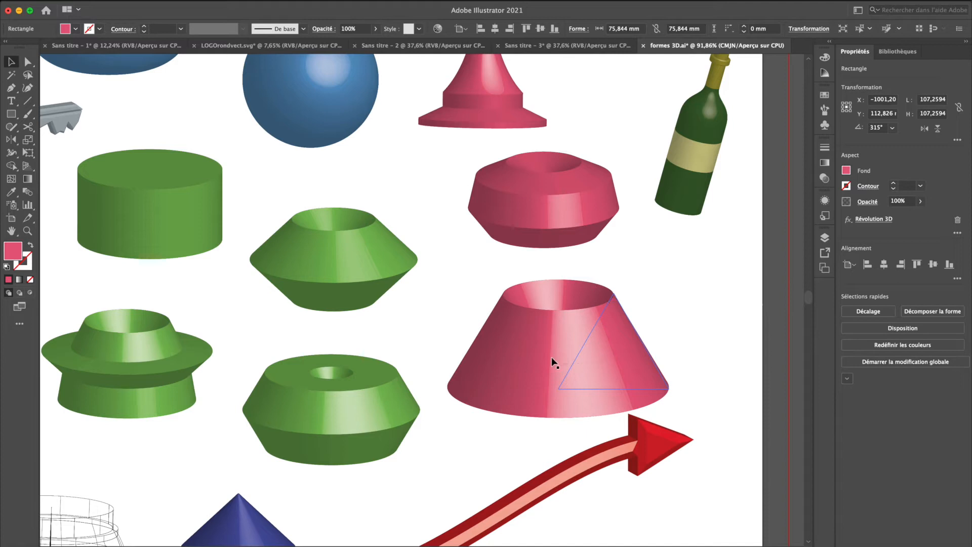
pyautogui.scroll(-5, 551, 357)
pyautogui.hscroll(-3, 552, 358)
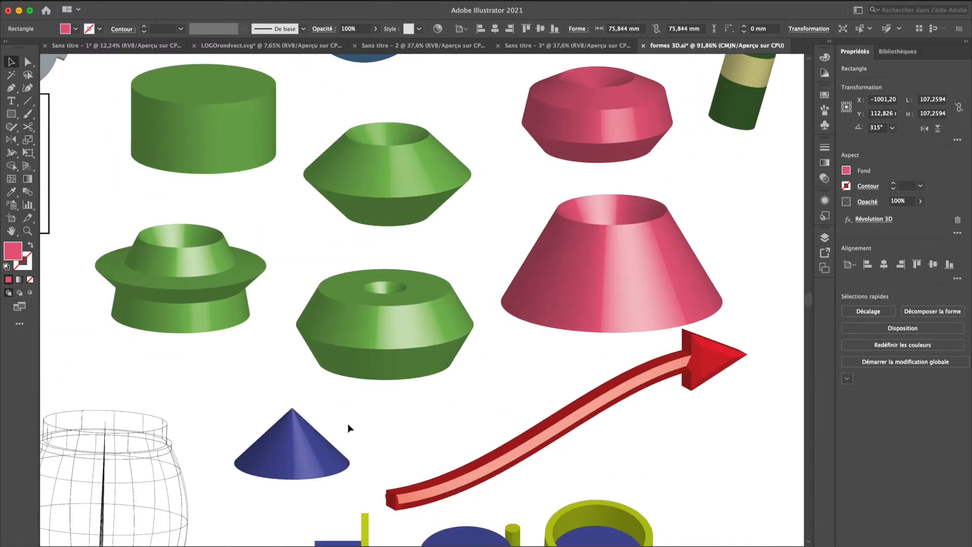
pyautogui.scroll(-2, 353, 416)
pyautogui.hscroll(-2, 353, 416)
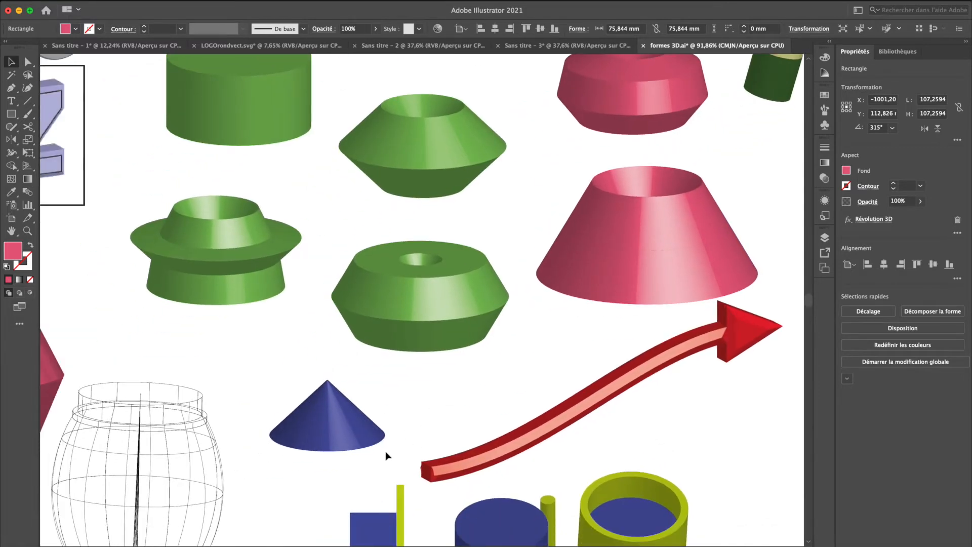
pyautogui.scroll(-2, 418, 429)
pyautogui.hscroll(-2, 418, 430)
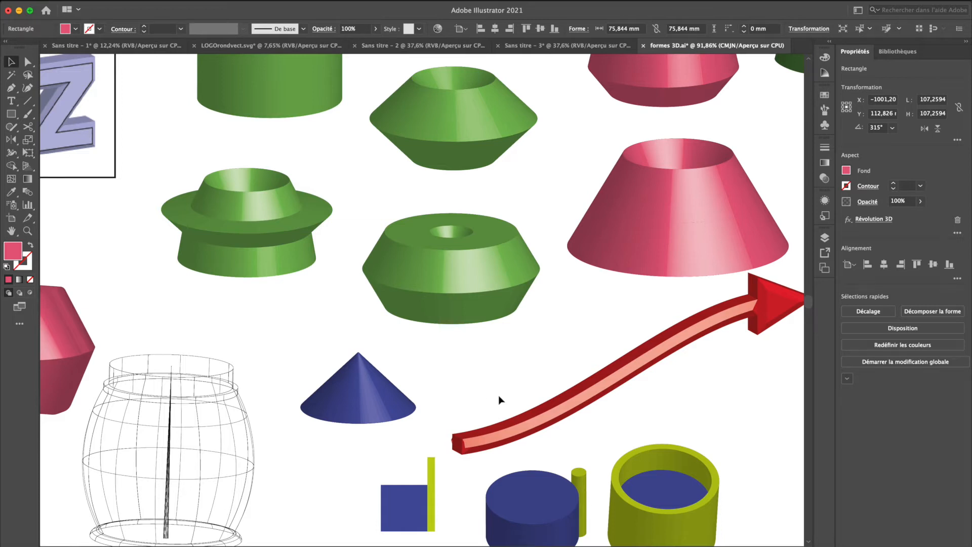
# Draw a filled right triangle about 17 mm high beside the blue cone with the Pen tool, and delete it
pyautogui.press('p')
pyautogui.click(452, 412)
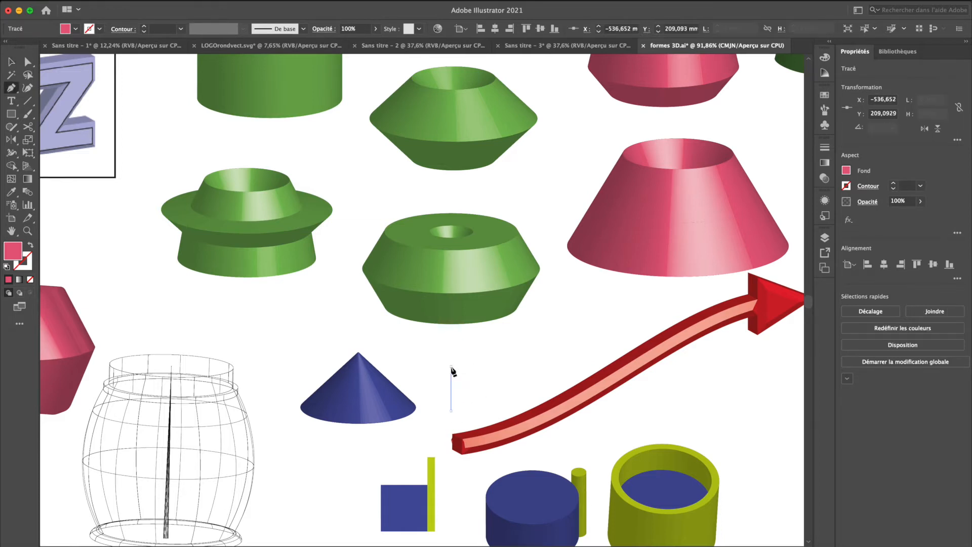
pyautogui.click(451, 367)
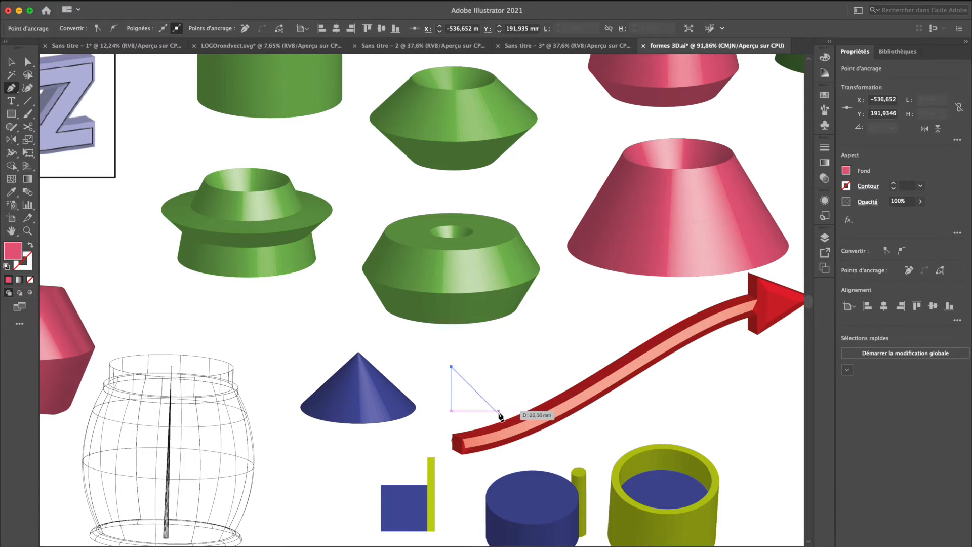
pyautogui.click(474, 412)
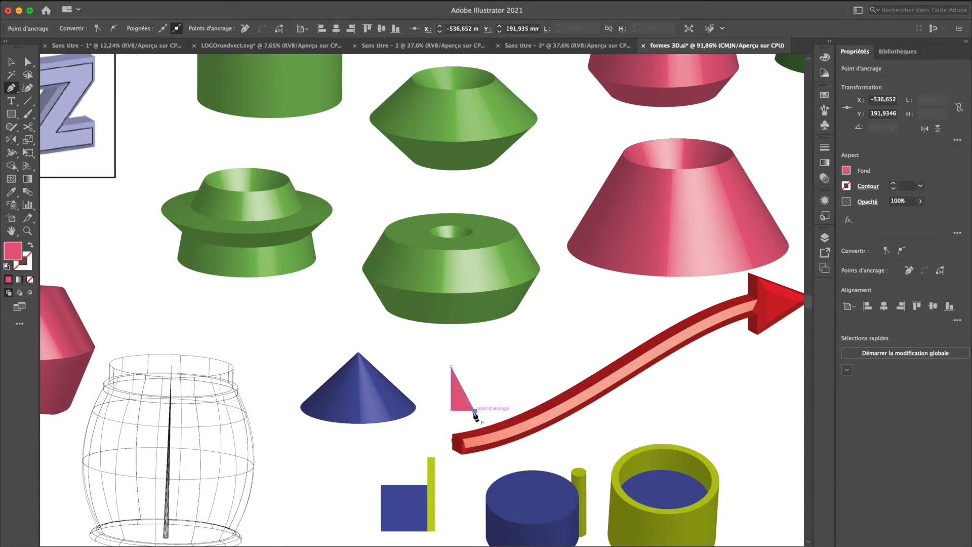
pyautogui.click(451, 411)
pyautogui.press('v')
pyautogui.press('Delete')
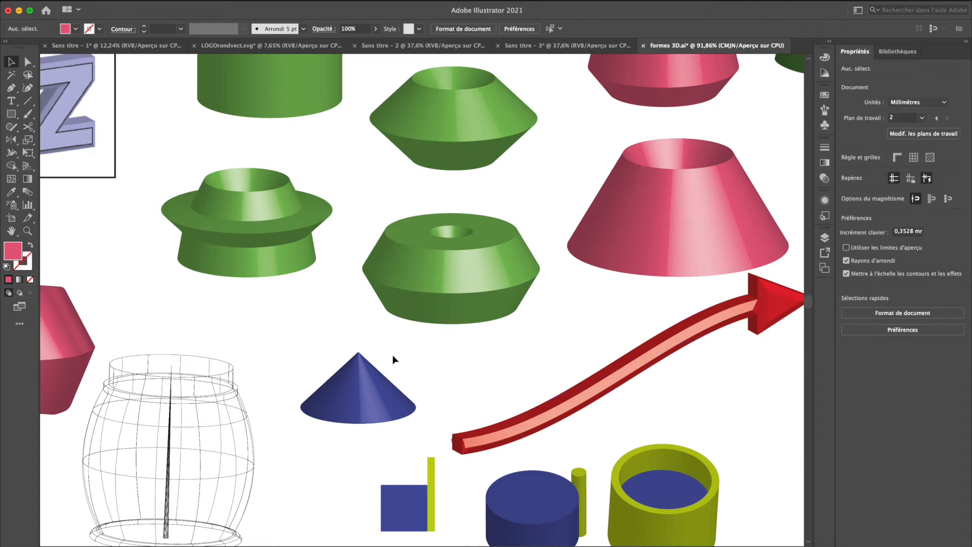
# Widen the blue revolved cone by moving the lower end of its profile line slightly outward, and deselect it
pyautogui.click(375, 368)
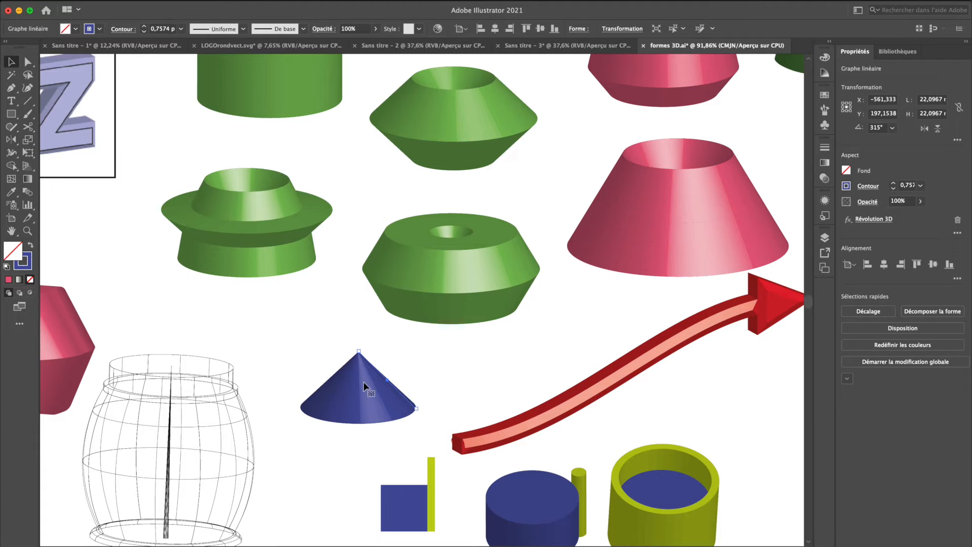
pyautogui.moveTo(416, 409)
pyautogui.mouseDown()
pyautogui.moveTo(317, 402)
pyautogui.moveTo(410, 396)
pyautogui.moveTo(426, 407)
pyautogui.mouseUp()
pyautogui.click(373, 451)
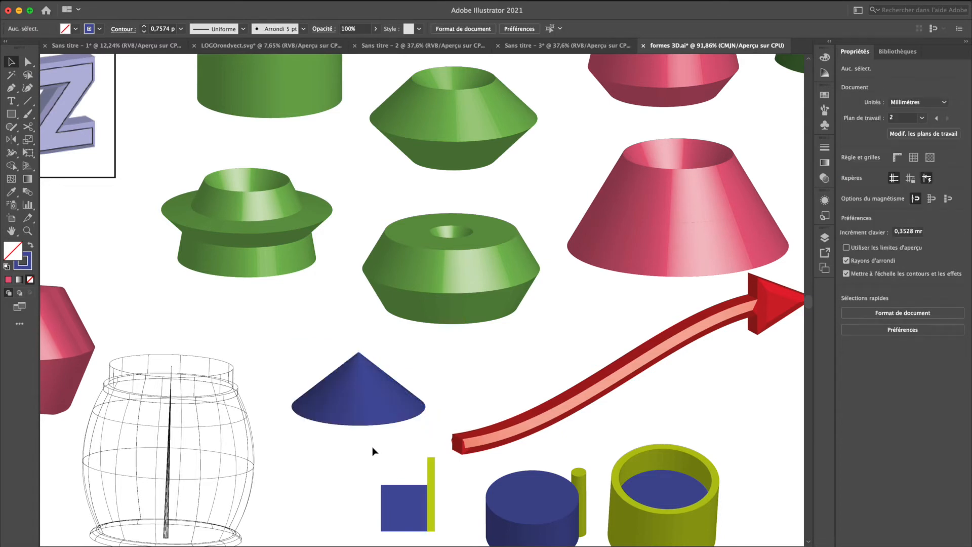
# Examine the sample shapes across the artboard, comparing their 3D preview with the outline view of the profiles that generate them
pyautogui.scroll(-1, 374, 451)
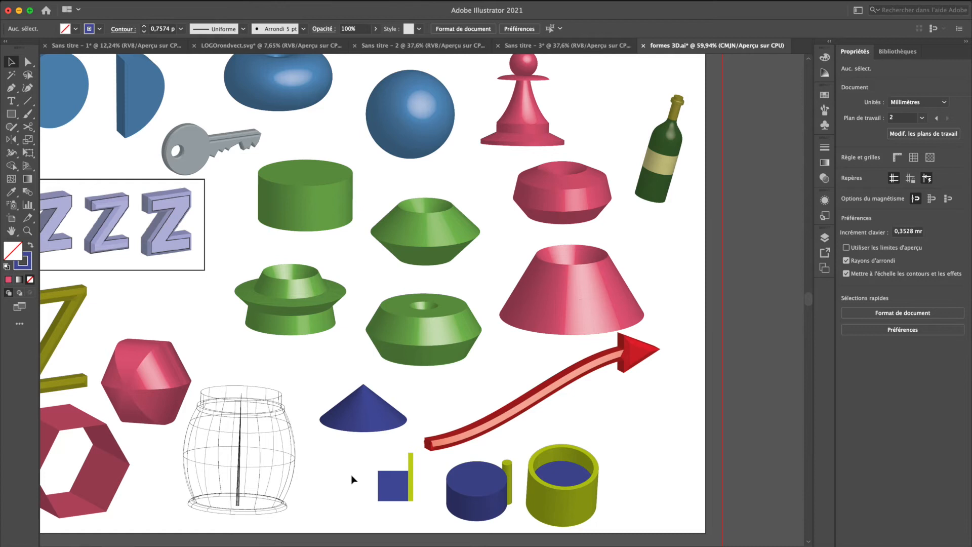
pyautogui.scroll(-3, 351, 475)
pyautogui.hscroll(-5, 351, 475)
pyautogui.scroll(7, 353, 479)
pyautogui.hscroll(-5, 353, 478)
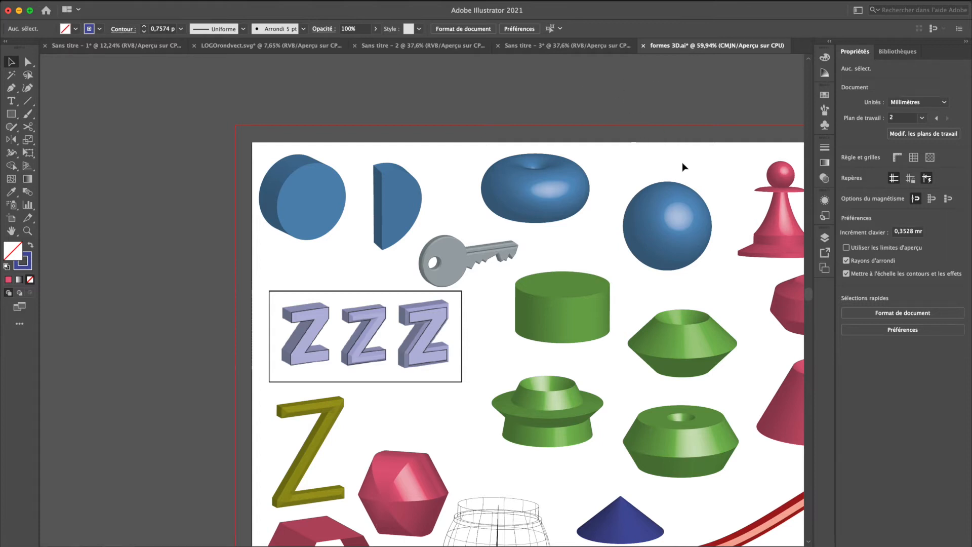
pyautogui.scroll(1, 659, 178)
pyautogui.hscroll(2, 659, 178)
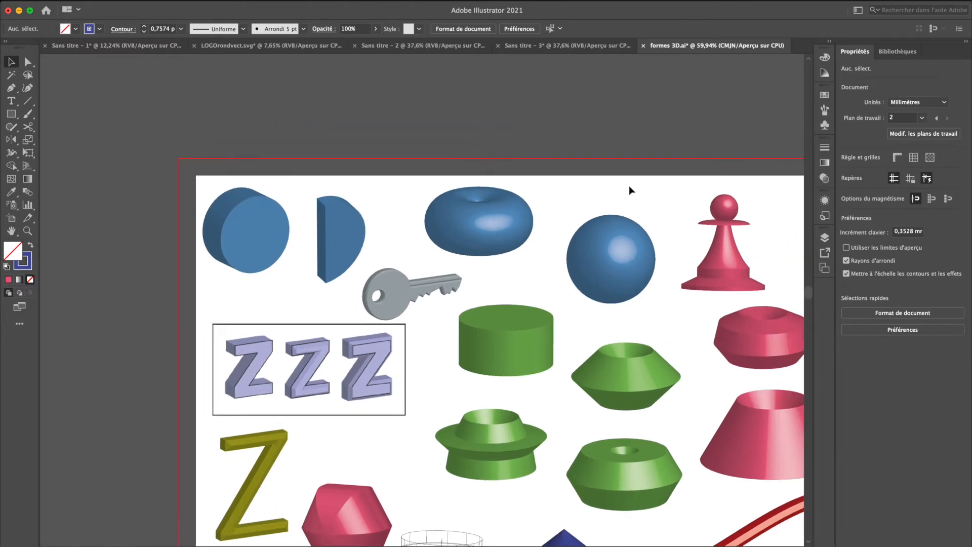
pyautogui.scroll(1, 630, 187)
pyautogui.hscroll(1, 630, 187)
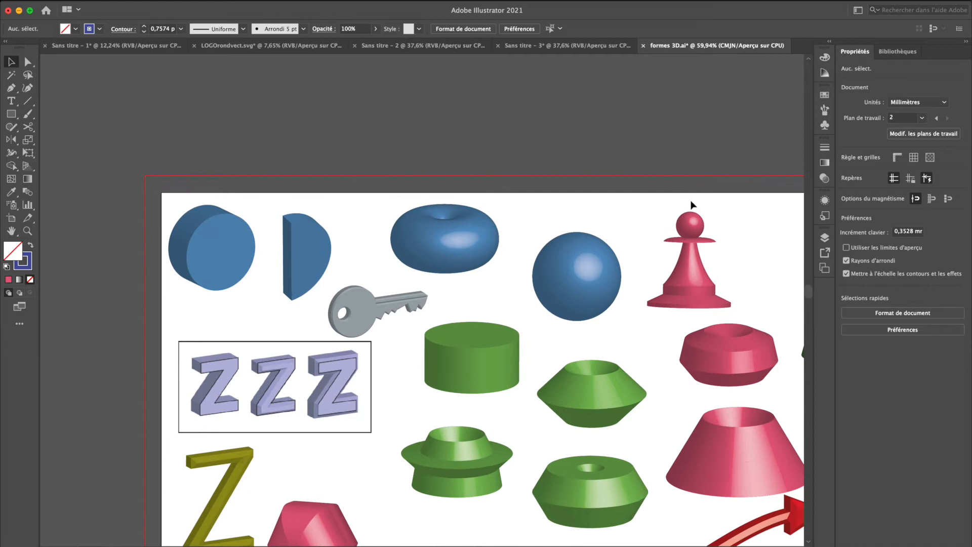
pyautogui.scroll(1, 597, 149)
pyautogui.hscroll(2, 598, 149)
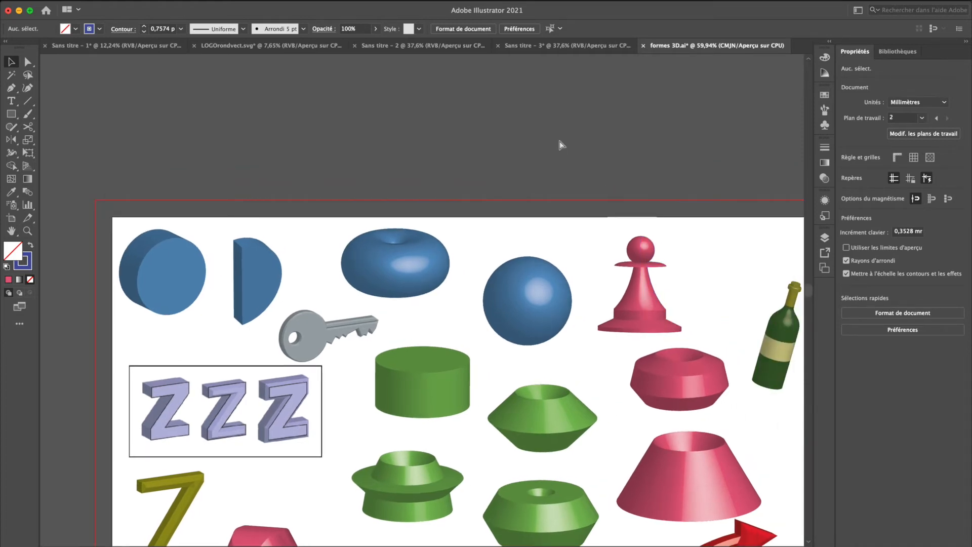
pyautogui.press('super+y')
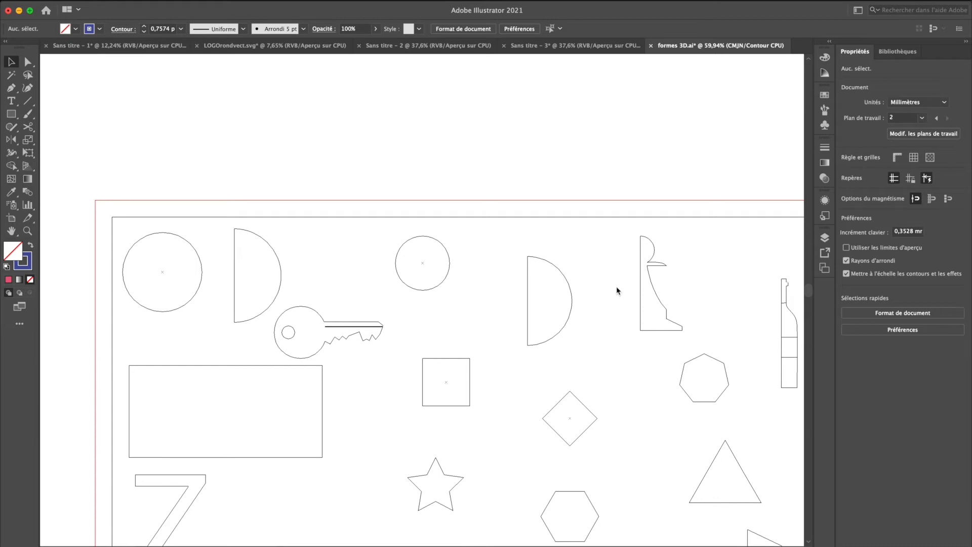
pyautogui.press('super+y')
# Draw a closed half-pawn profile about 56 mm wide and 75 mm high with the Pen tool in the empty area above the artboard
pyautogui.scroll(4, 616, 287)
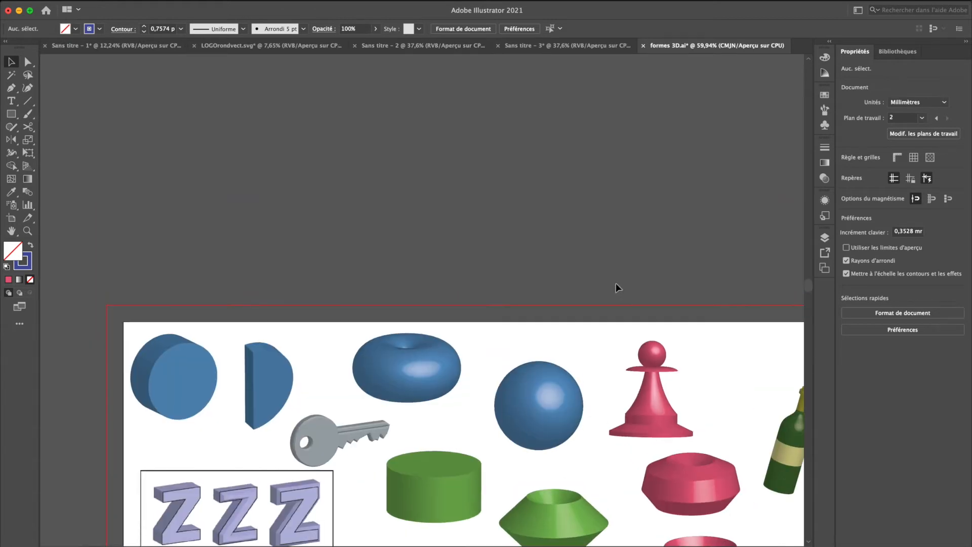
pyautogui.hscroll(-10, 491, 132)
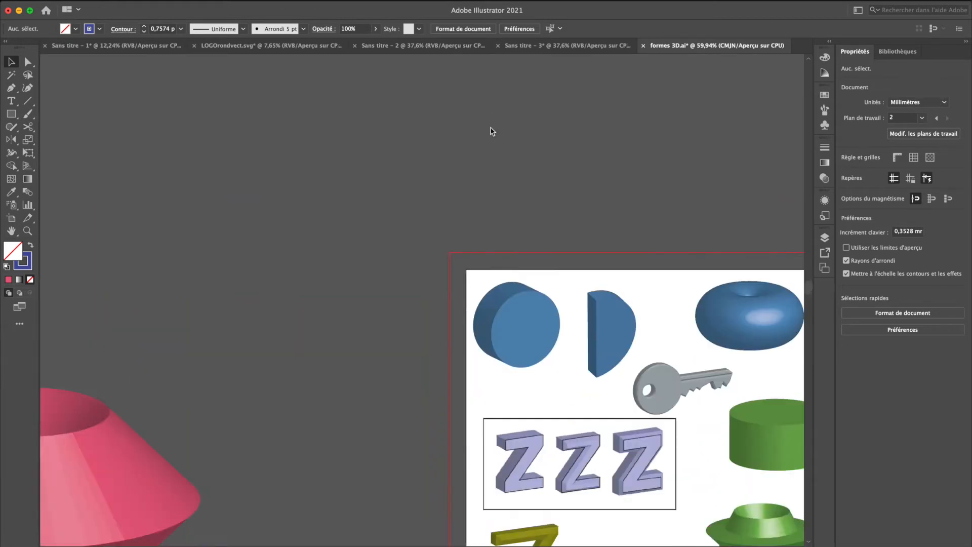
pyautogui.hscroll(2, 490, 132)
pyautogui.press('p')
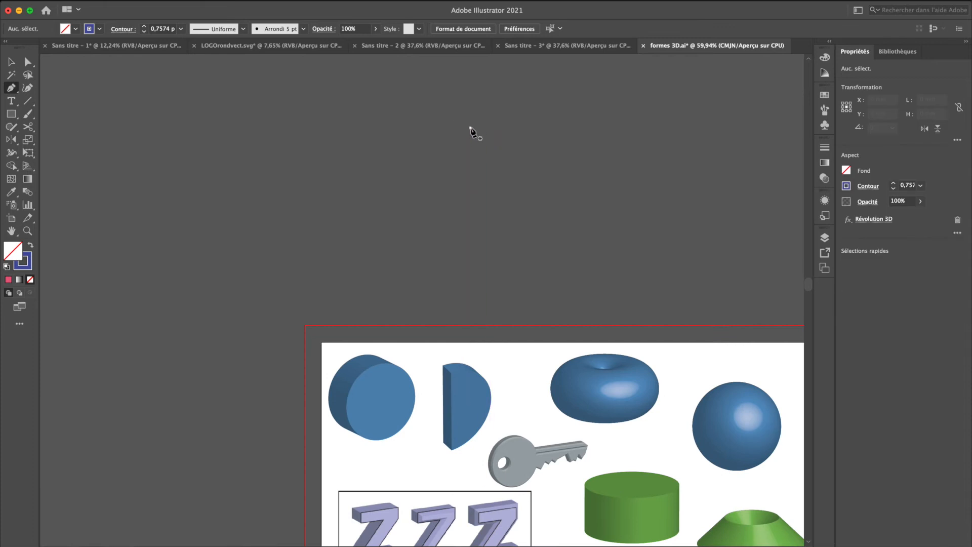
pyautogui.click(471, 129)
pyautogui.moveTo(510, 154); pyautogui.dragTo(510, 181)
pyautogui.click(509, 154)
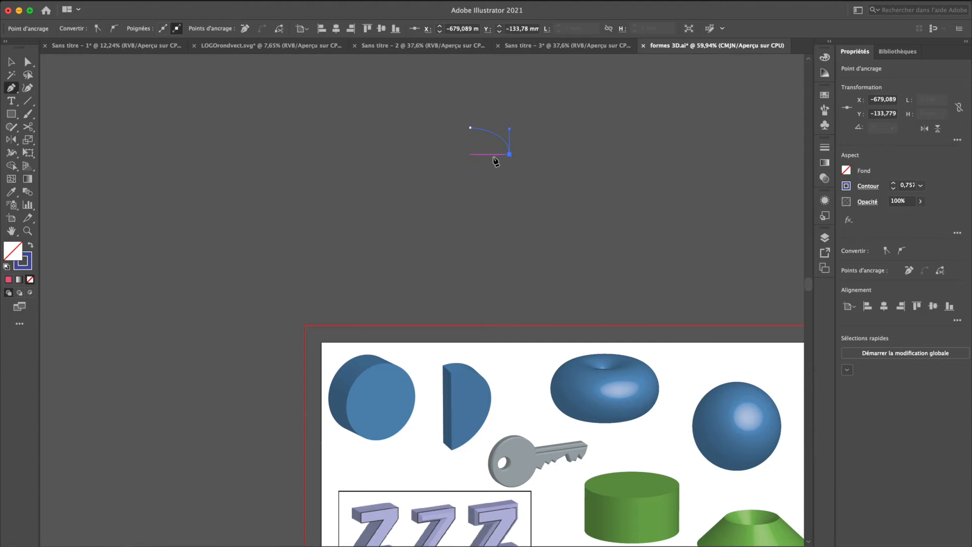
pyautogui.click(486, 154)
pyautogui.moveTo(517, 199); pyautogui.dragTo(538, 203)
pyautogui.click(516, 199)
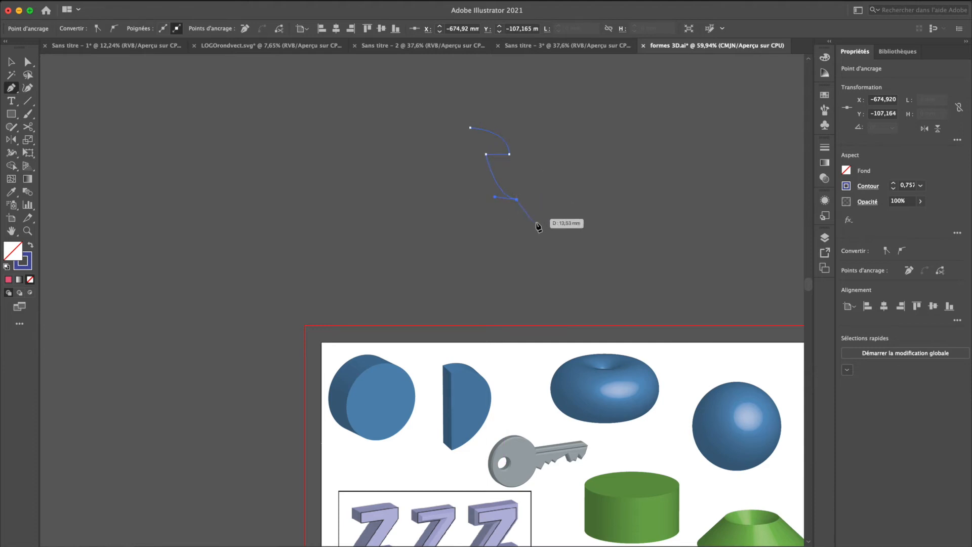
pyautogui.click(537, 239)
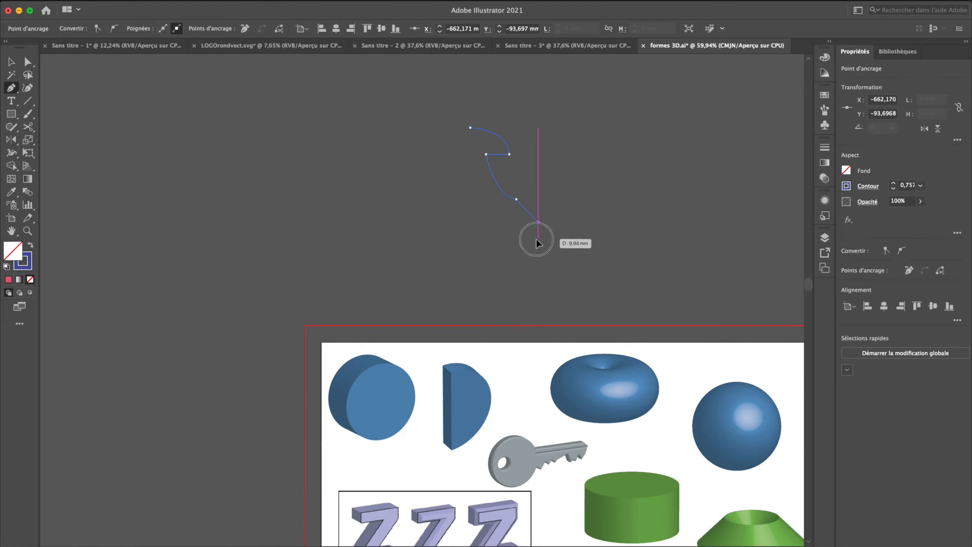
pyautogui.click(565, 256)
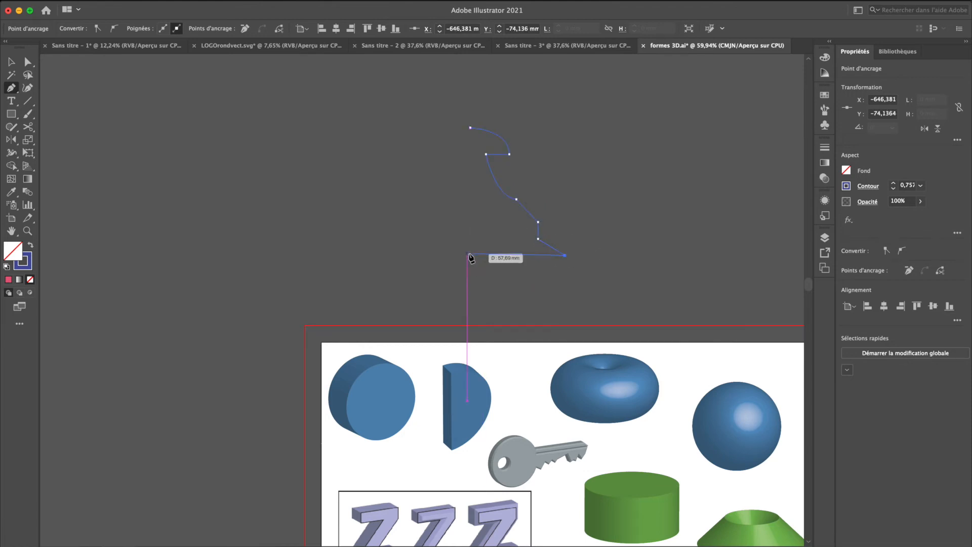
pyautogui.click(471, 256)
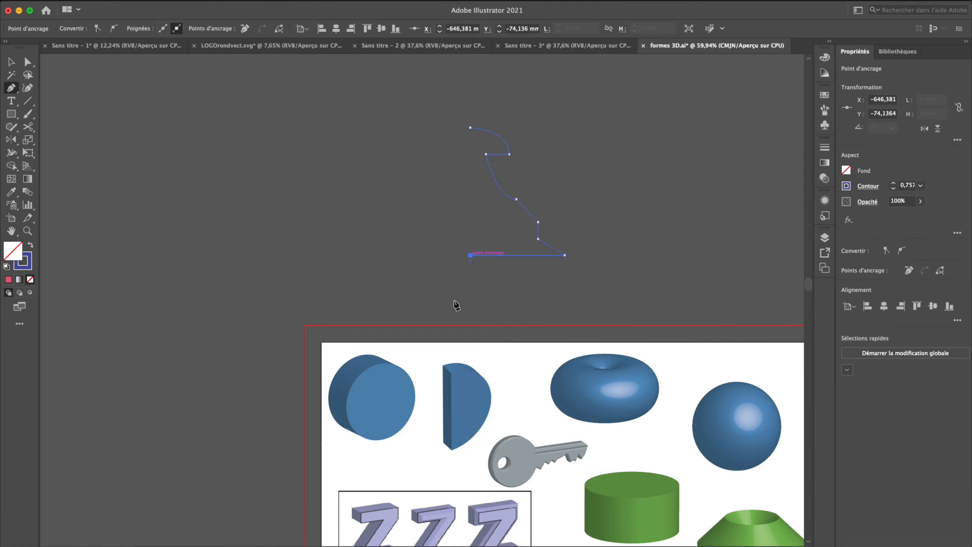
pyautogui.click(471, 128)
# Reset the half-pawn profile to the default black 1 pt stroke, remove its fill and deselect it
pyautogui.press('d')
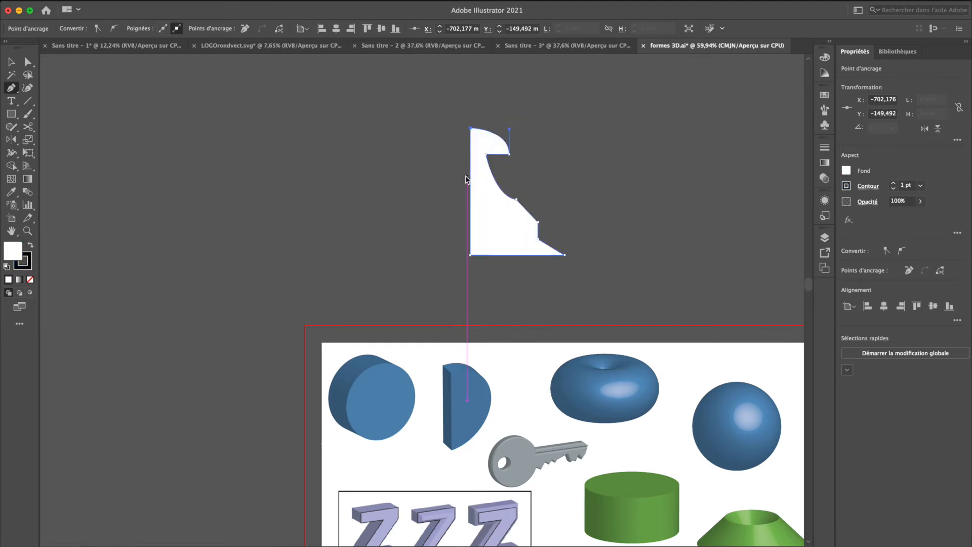
pyautogui.press('/')
pyautogui.press('v')
pyautogui.click(444, 175)
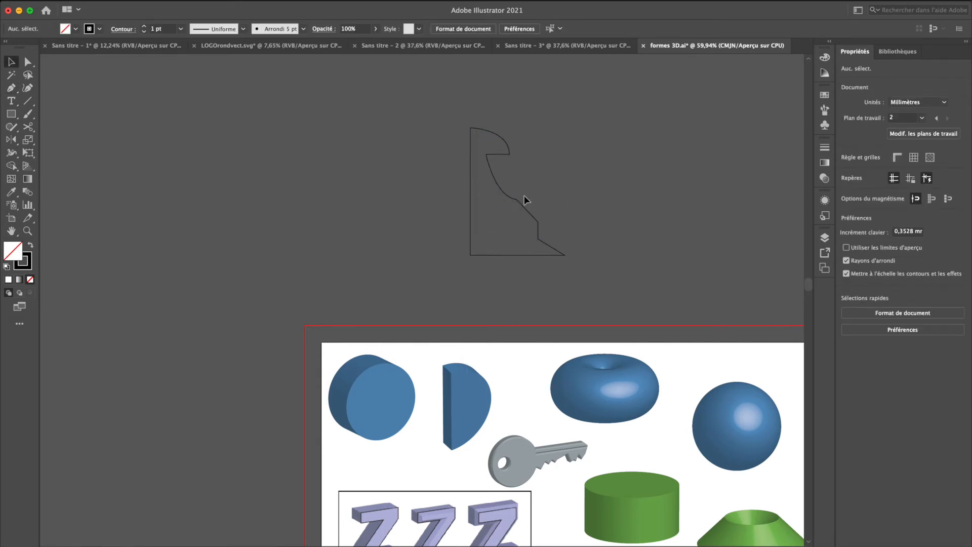
# Try the last-used Revolve effect on the black-outlined profile and undo it
pyautogui.click(530, 212)
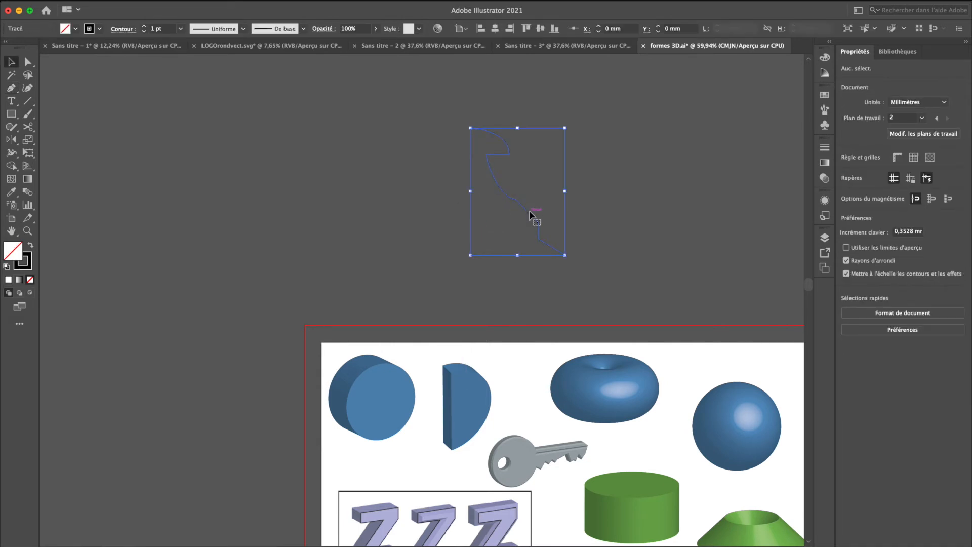
pyautogui.click(358, 211)
pyautogui.click(495, 175)
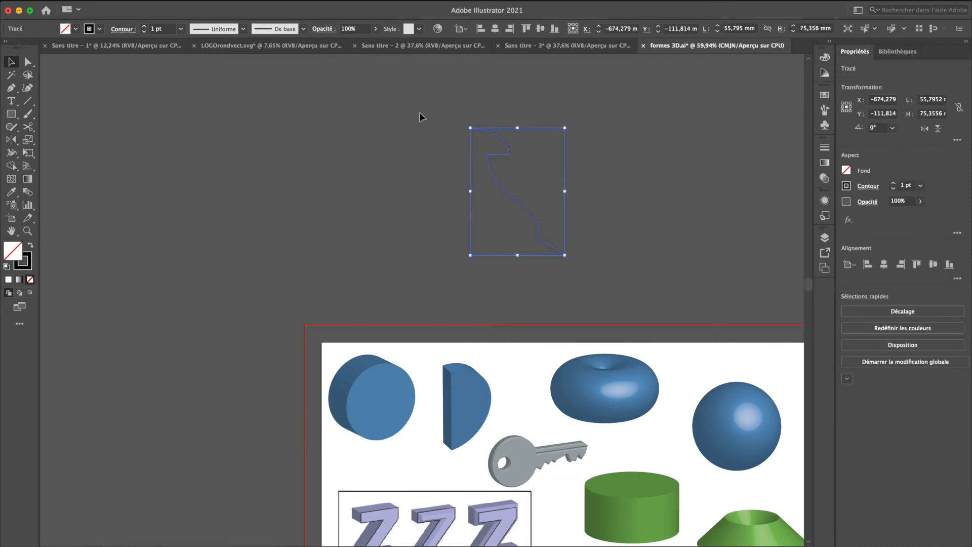
pyautogui.click(258, 1)
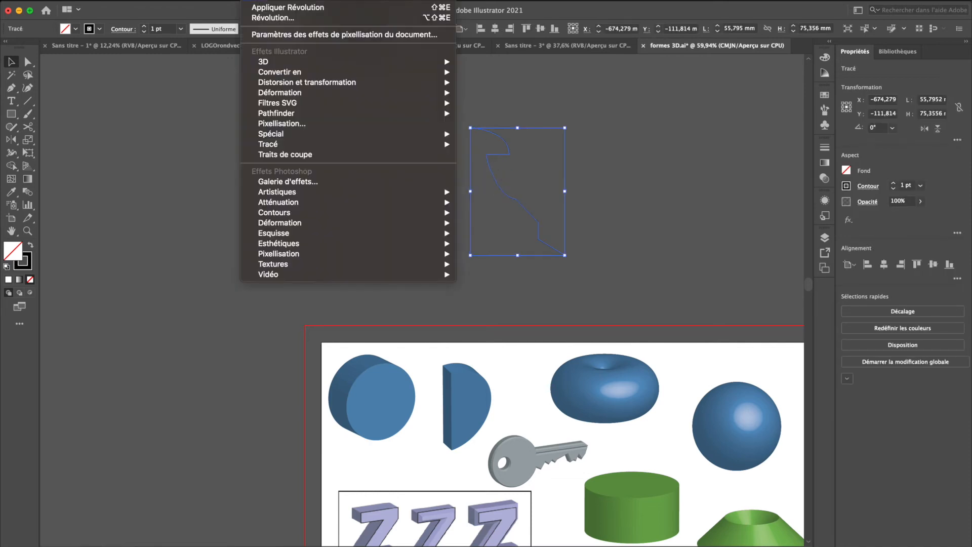
pyautogui.click(266, 8)
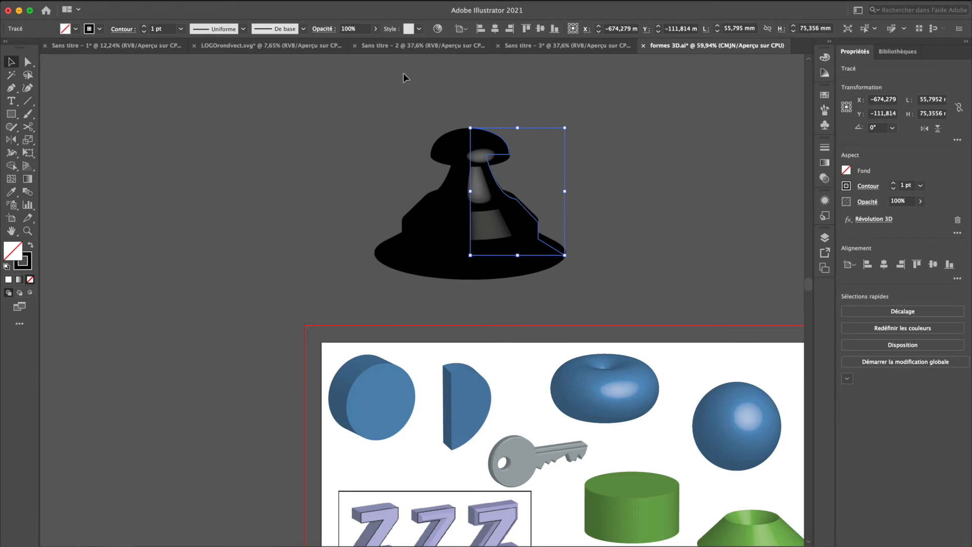
pyautogui.press('super+z')
# Copy the green fill without stroke from the green cylinder to the half-pawn profile with the Eyedropper
pyautogui.press('i')
pyautogui.click(646, 480)
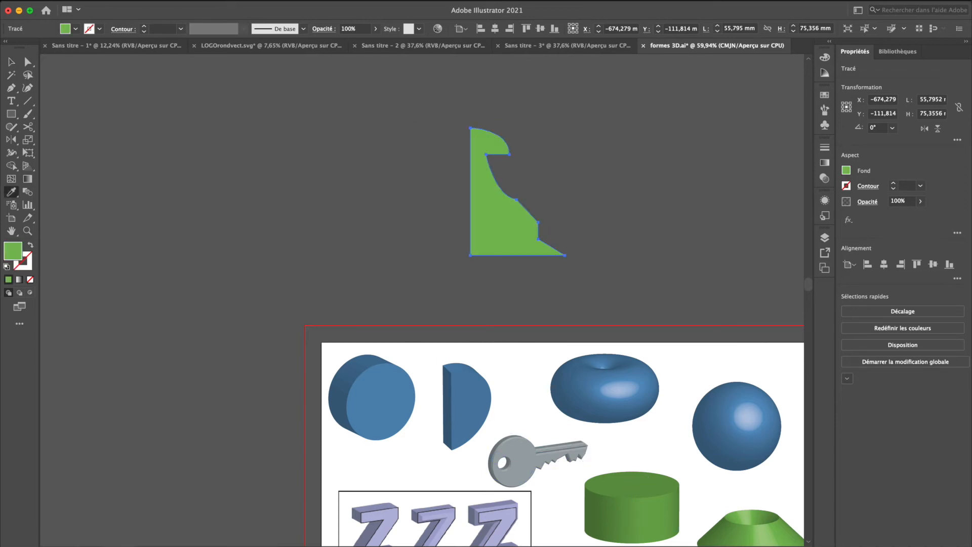
# Preview the 3D Revolve effect on the green profile in the Isométrique droit position, and cancel it
pyautogui.click(254, 1)
pyautogui.moveTo(278, 61)
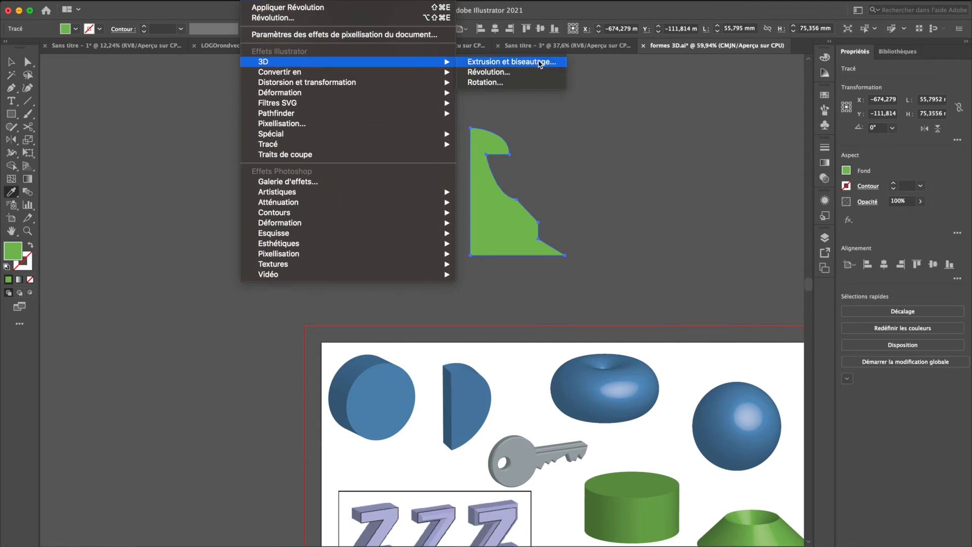
pyautogui.click(526, 75)
pyautogui.moveTo(404, 93); pyautogui.dragTo(857, 80)
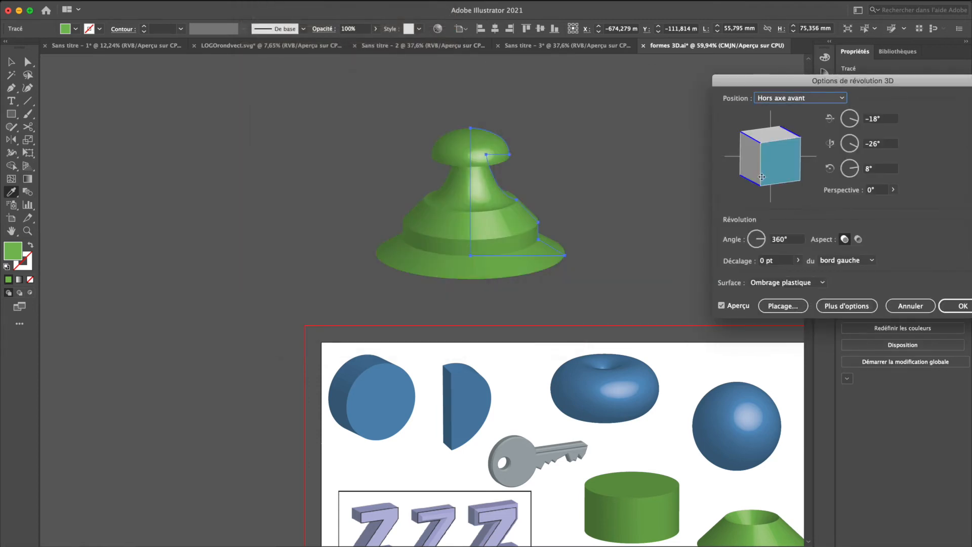
pyautogui.click(801, 98)
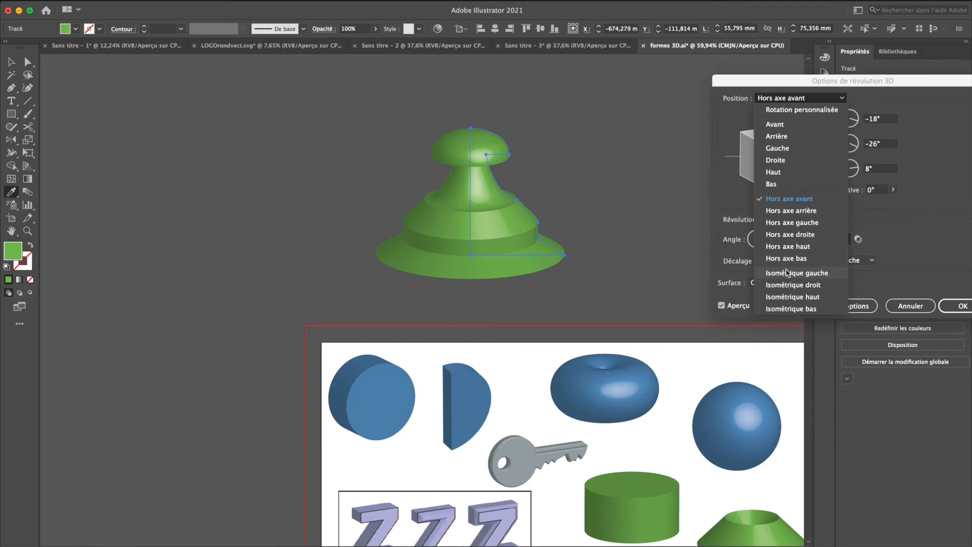
pyautogui.click(788, 286)
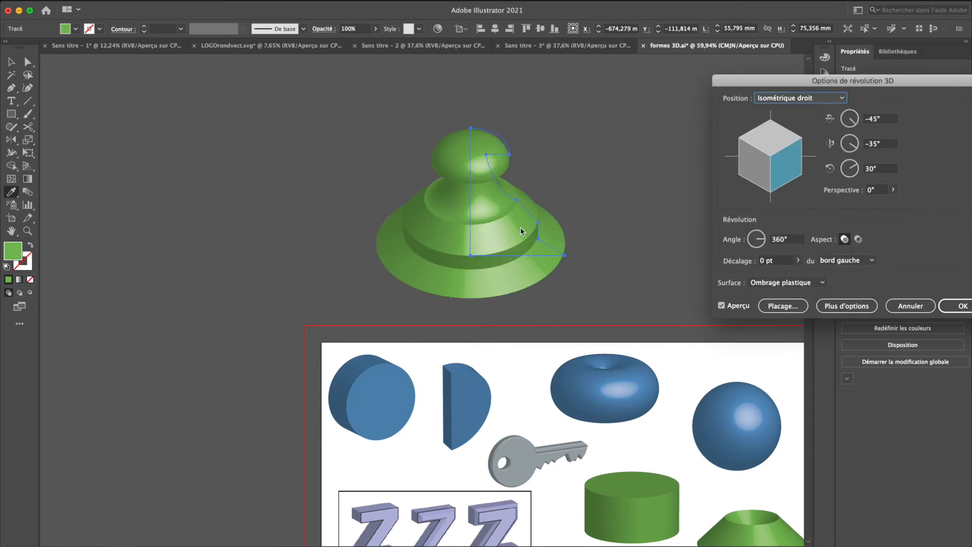
pyautogui.moveTo(795, 81); pyautogui.dragTo(696, 27)
pyautogui.click(732, 254)
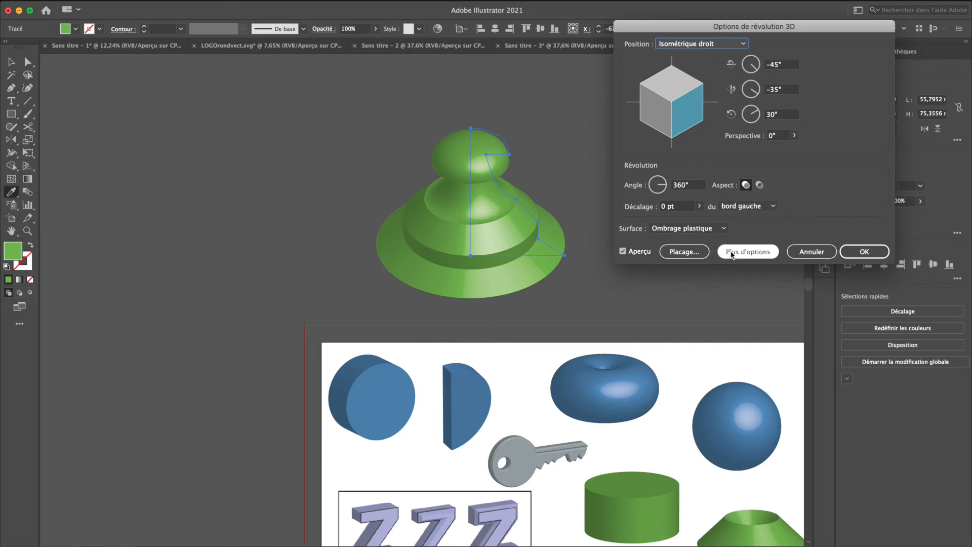
pyautogui.click(811, 252)
# Give the green profile a blue stroke with colour 1f1fcc
pyautogui.click(31, 261)
pyautogui.doubleClick(33, 262)
pyautogui.click(254, 165)
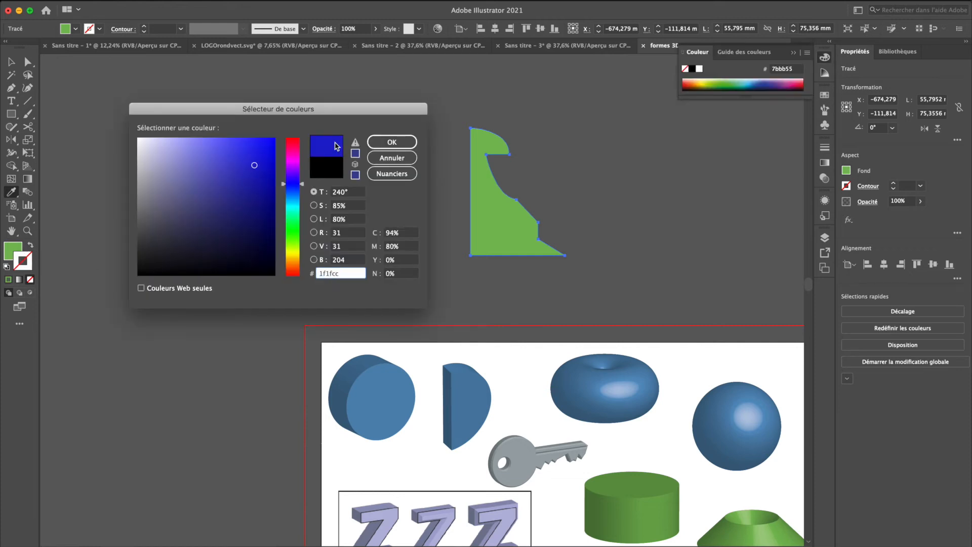
pyautogui.click(383, 142)
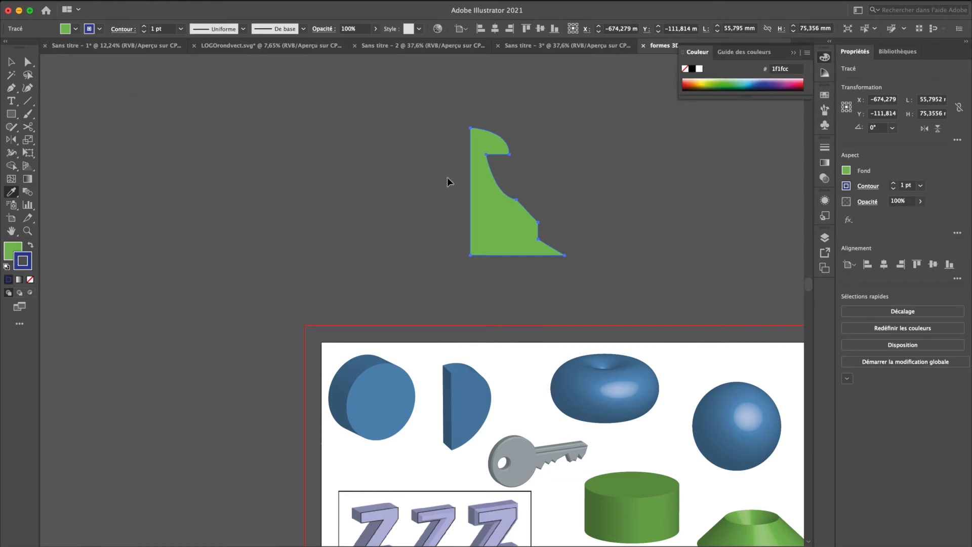
# Try the 3D Revolve effect on the green profile with the blue stroke and undo it
pyautogui.press('v')
pyautogui.click(396, 178)
pyautogui.click(495, 223)
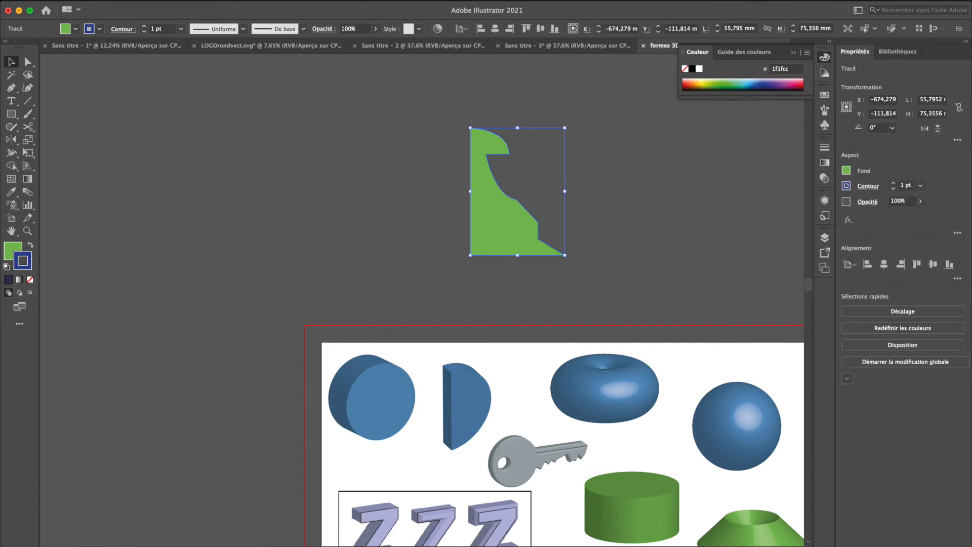
pyautogui.click(283, 1)
pyautogui.moveTo(254, 1)
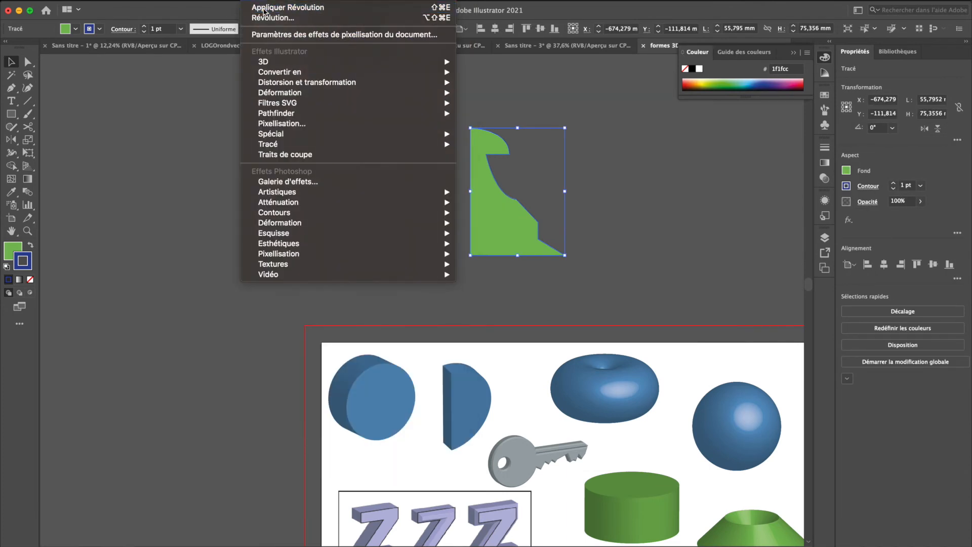
pyautogui.click(271, 17)
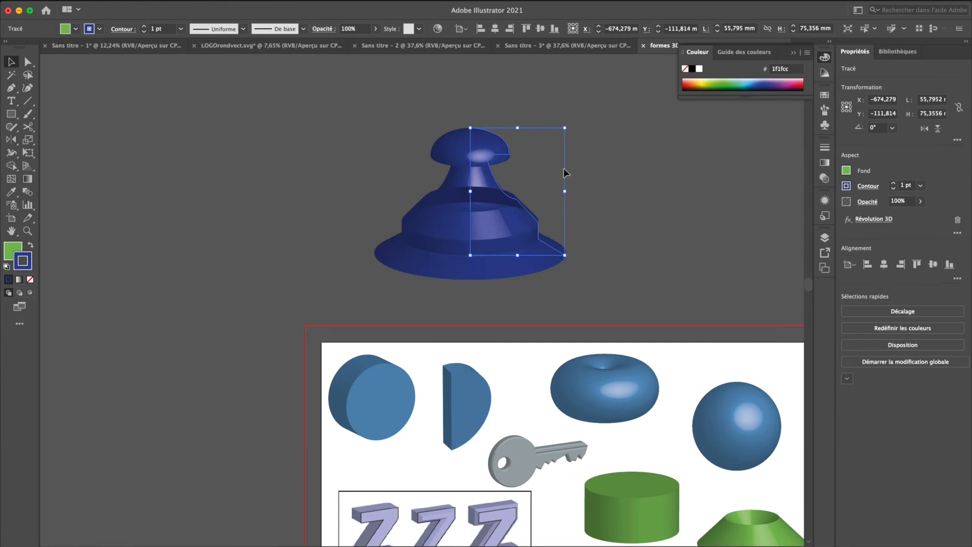
pyautogui.hotkey('ctrl', 'z')
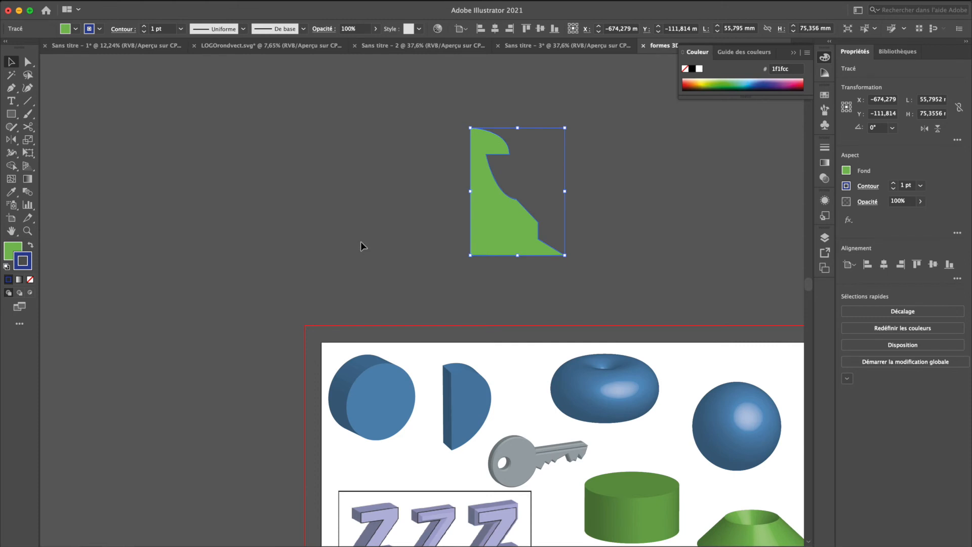
# Delete the green half-pawn profile above the artboard
pyautogui.hscroll(3, 360, 242)
pyautogui.scroll(-2, 360, 242)
pyautogui.press('Delete')
# Examine the flat paths behind the extruded grey key in outline mode, and return to the normal preview
pyautogui.scroll(-2, 362, 245)
pyautogui.hscroll(3, 363, 245)
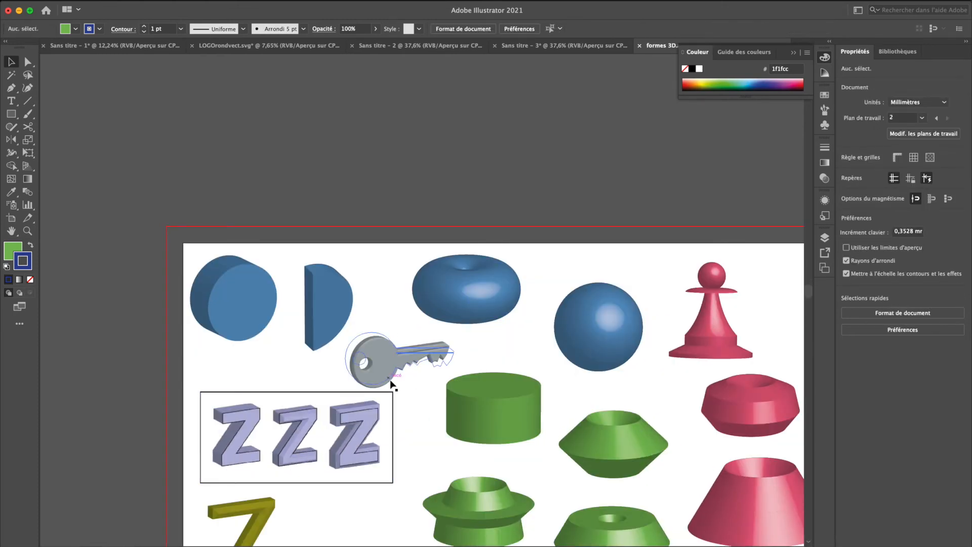
pyautogui.scroll(5, 390, 381)
pyautogui.click(388, 315)
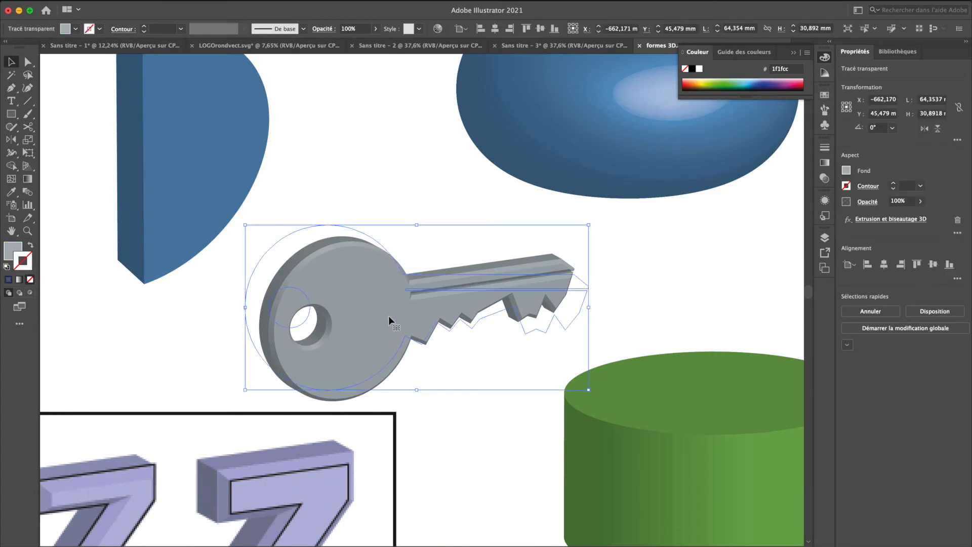
pyautogui.hotkey('ctrl', 'y')
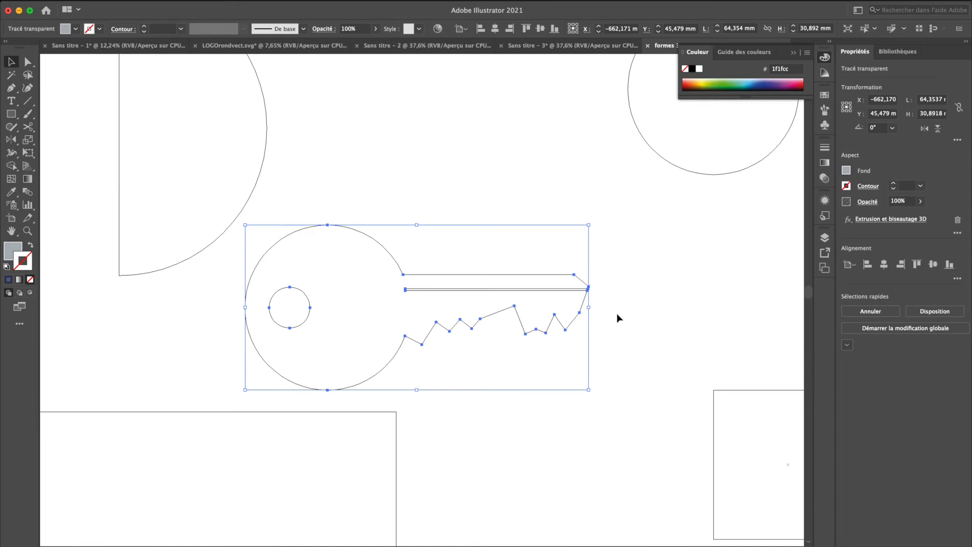
pyautogui.hotkey('ctrl', 'y')
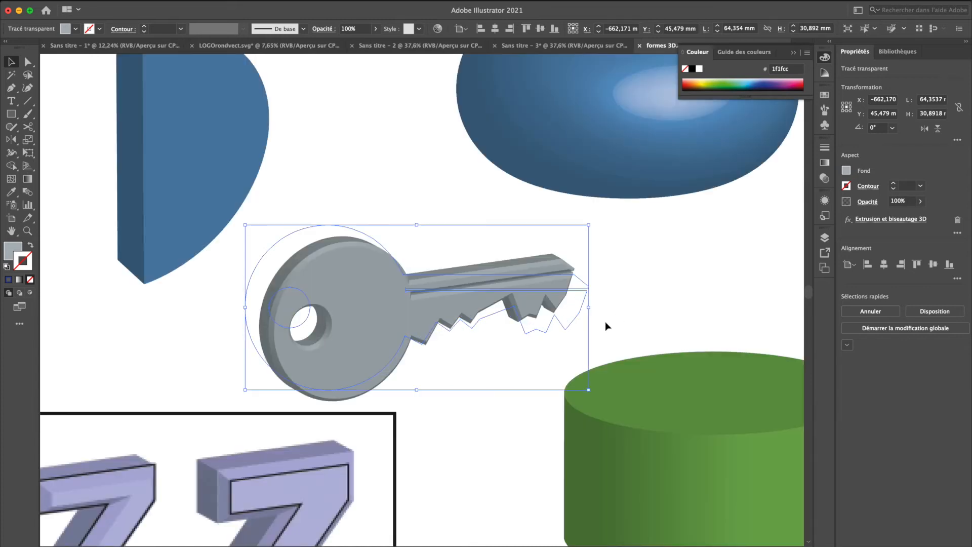
pyautogui.click(644, 300)
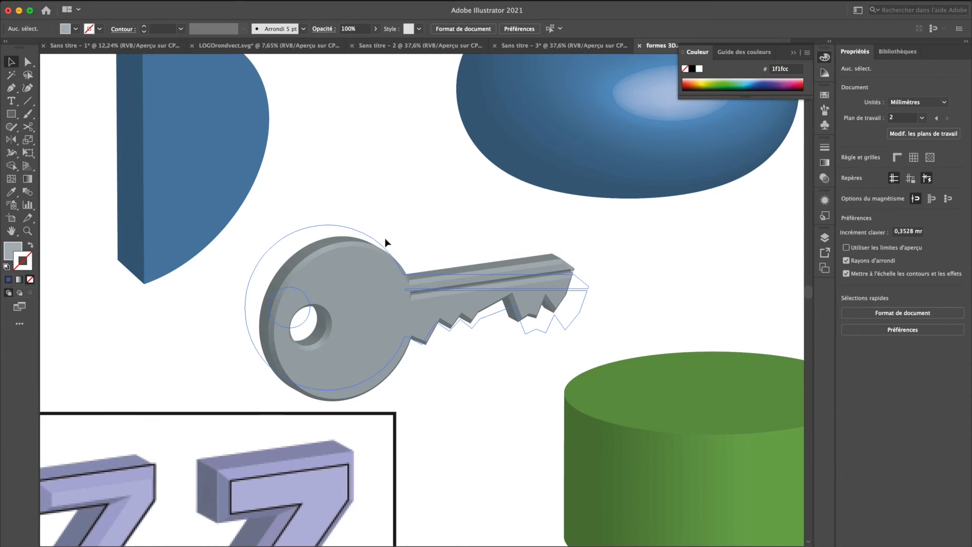
# With the key's grey fill, draw a circle about 25 mm wide above the artboard and one about 5 mm wide inside its left side
pyautogui.click(362, 278)
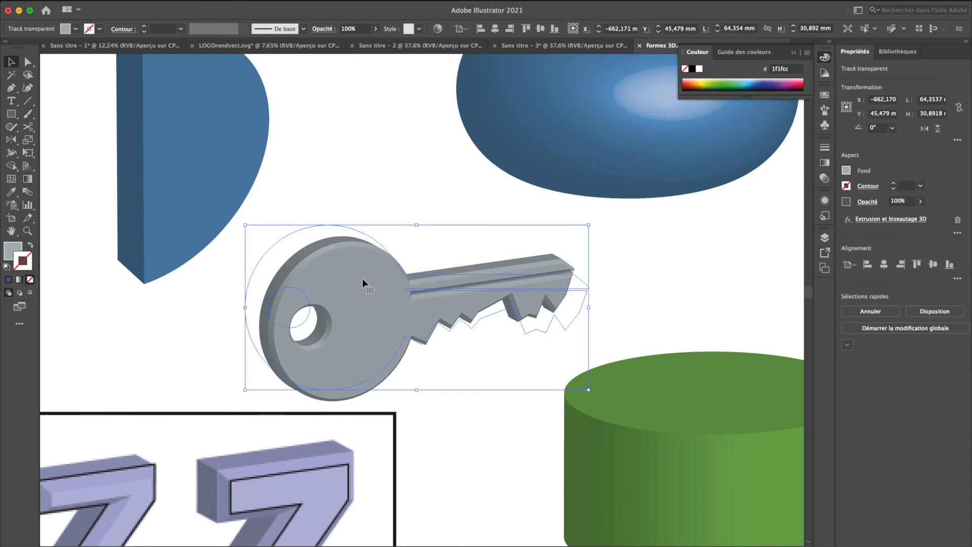
pyautogui.scroll(10, 363, 278)
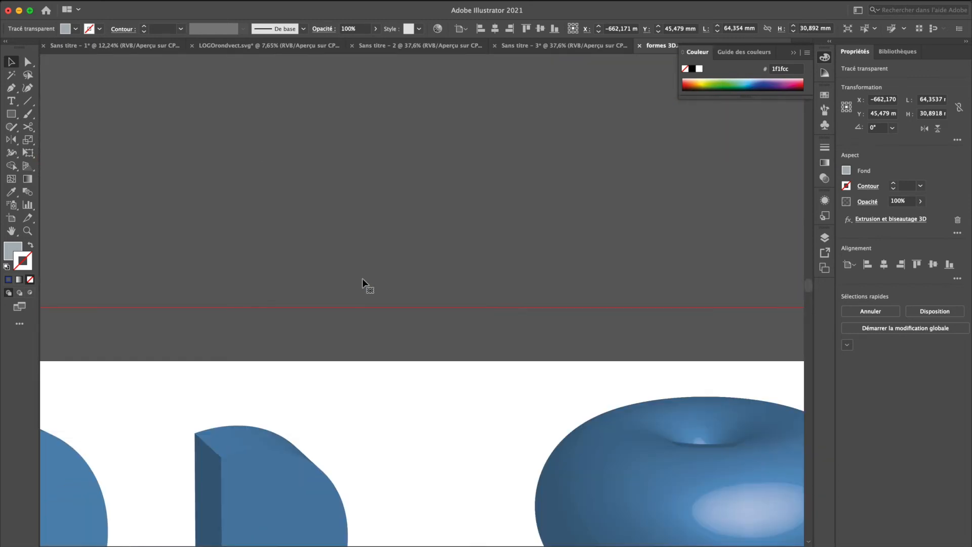
pyautogui.press('l')
pyautogui.moveTo(329, 135); pyautogui.dragTo(465, 270)
pyautogui.moveTo(342, 196); pyautogui.dragTo(368, 213)
pyautogui.press('v')
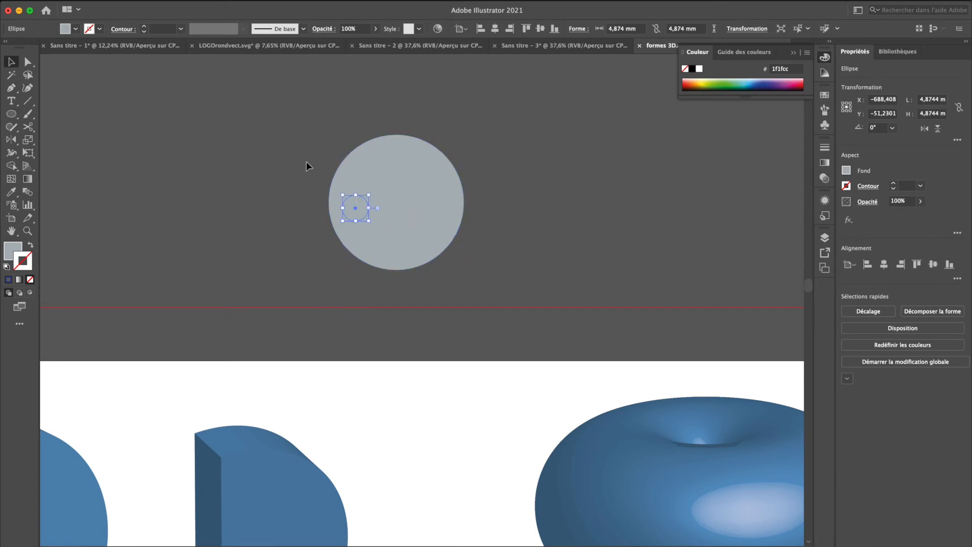
# Centre the two grey circles vertically on each other and cut the small one out with Pathfinder Exclude
pyautogui.keyDown('shift'); pyautogui.click(418, 248); pyautogui.keyUp('shift')
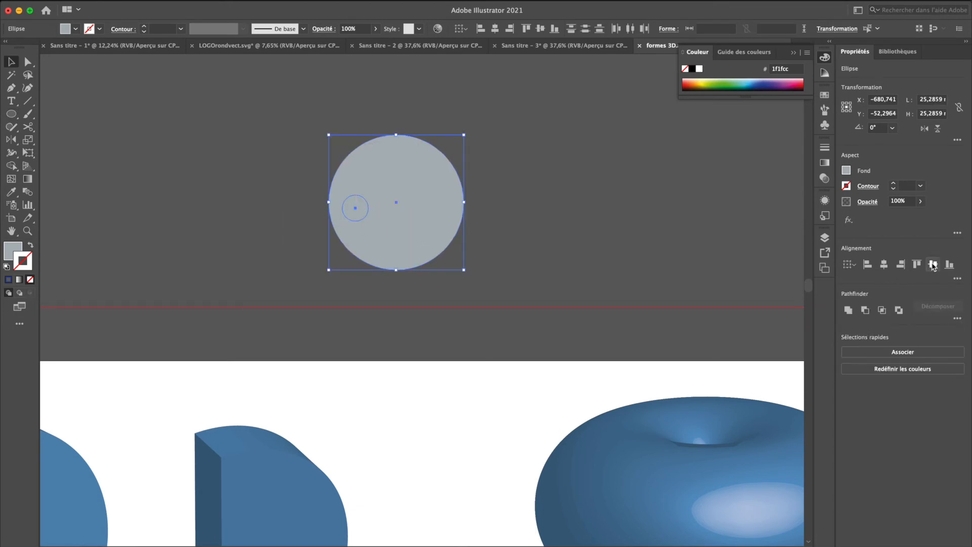
pyautogui.click(900, 311)
pyautogui.click(492, 267)
# Preview 3D Extrude & Bevel on the grey disc with a 21 pt depth and a Classic bevel, and cancel it
pyautogui.click(414, 223)
pyautogui.click(254, 1)
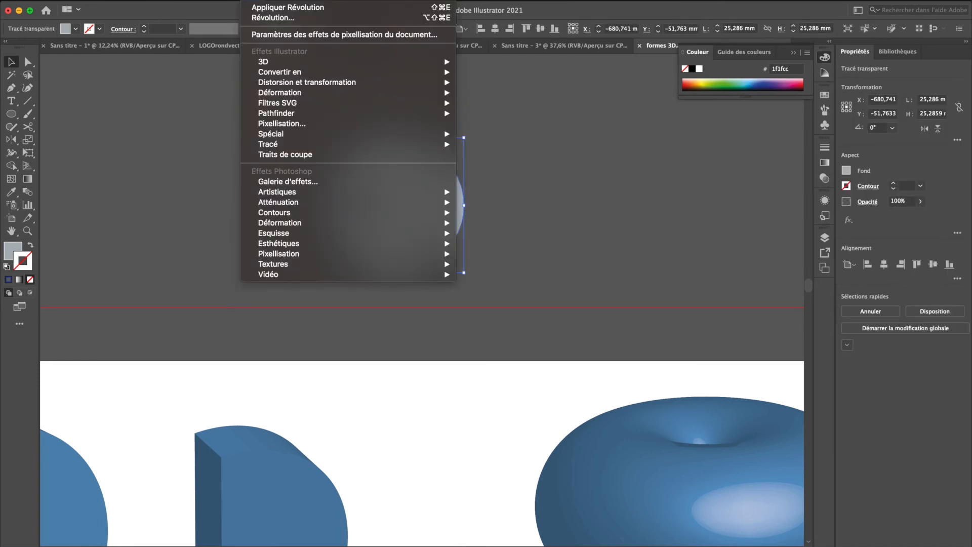
pyautogui.moveTo(283, 64)
pyautogui.click(526, 66)
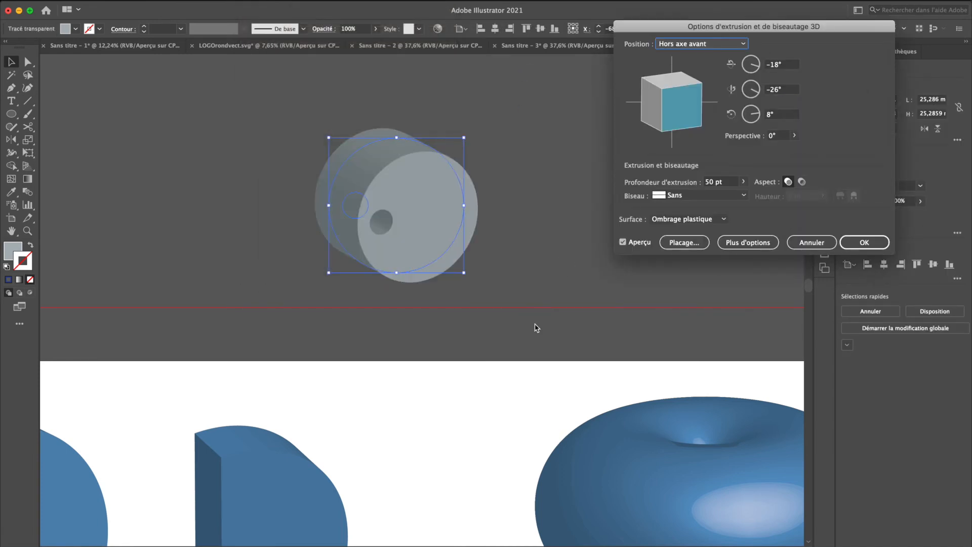
pyautogui.click(743, 182)
pyautogui.moveTo(704, 200); pyautogui.dragTo(702, 200)
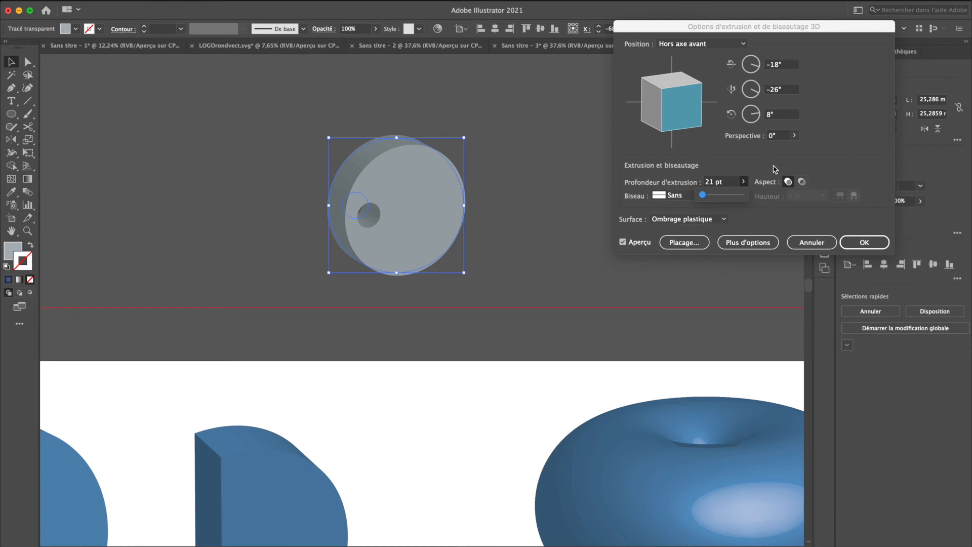
pyautogui.click(689, 198)
pyautogui.click(692, 218)
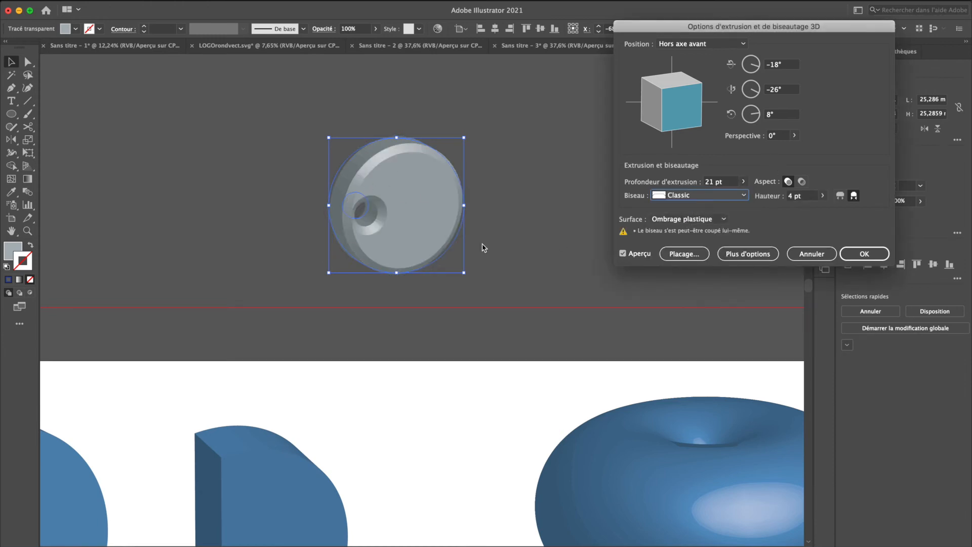
pyautogui.click(812, 253)
# Delete the grey disc with the hole
pyautogui.click(560, 250)
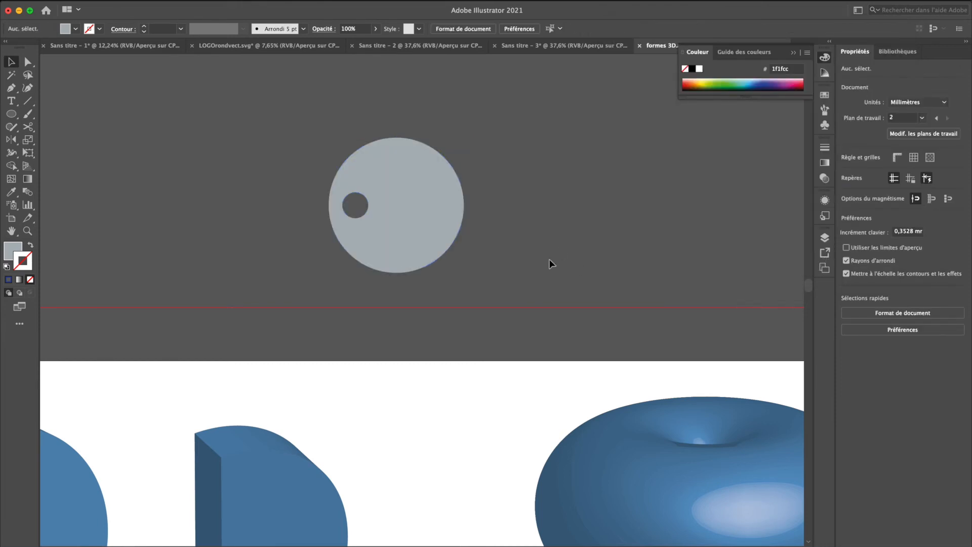
pyautogui.click(425, 232)
pyautogui.press('Delete')
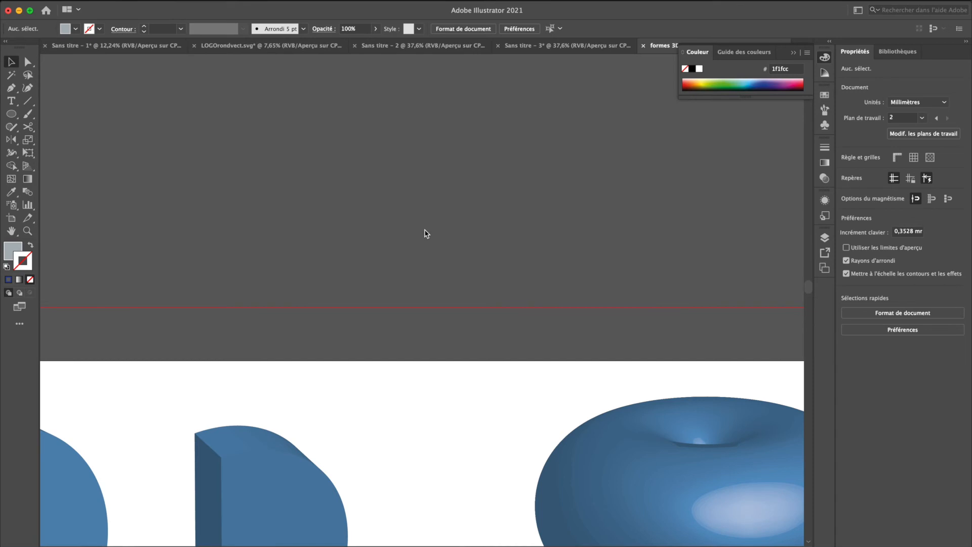
# Examine the source shapes of the blue torus, sphere and neighbouring 3D objects in outline mode, and return to the preview
pyautogui.scroll(-3, 425, 232)
pyautogui.scroll(-2, 426, 233)
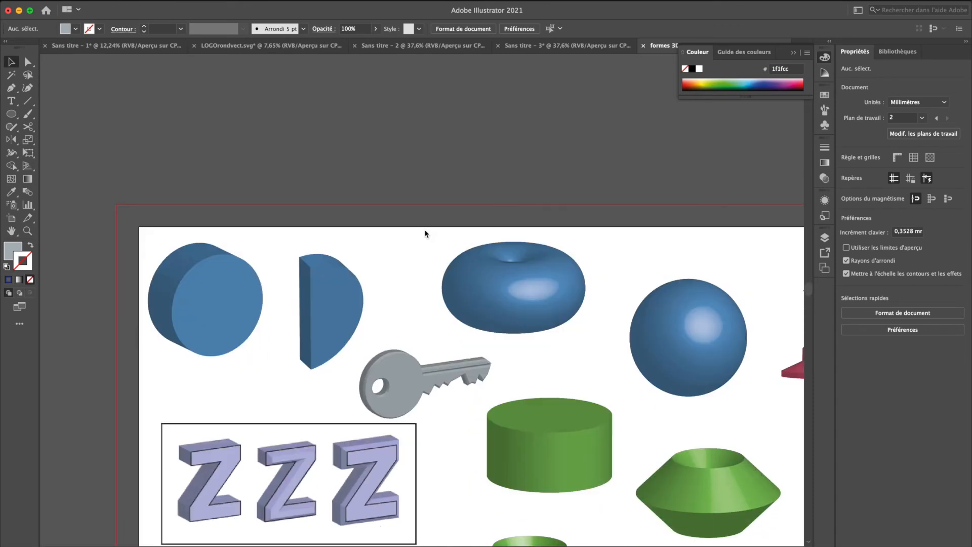
pyautogui.hscroll(3, 426, 234)
pyautogui.scroll(-2, 425, 234)
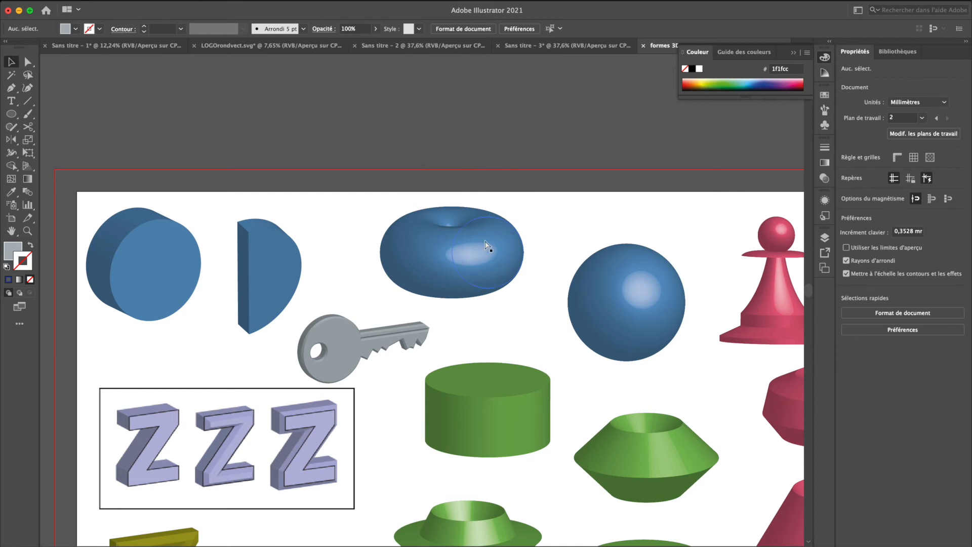
pyautogui.press('super+y')
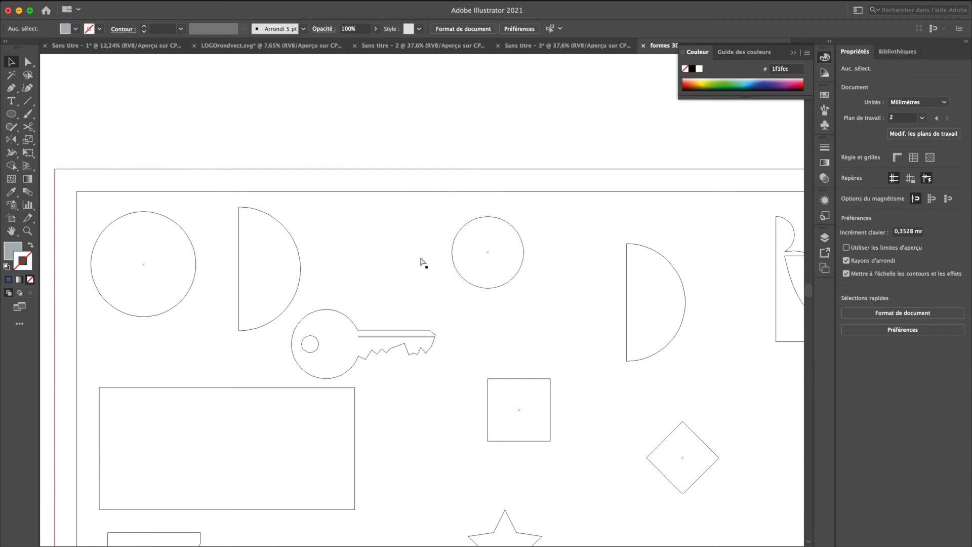
pyautogui.press('super+y')
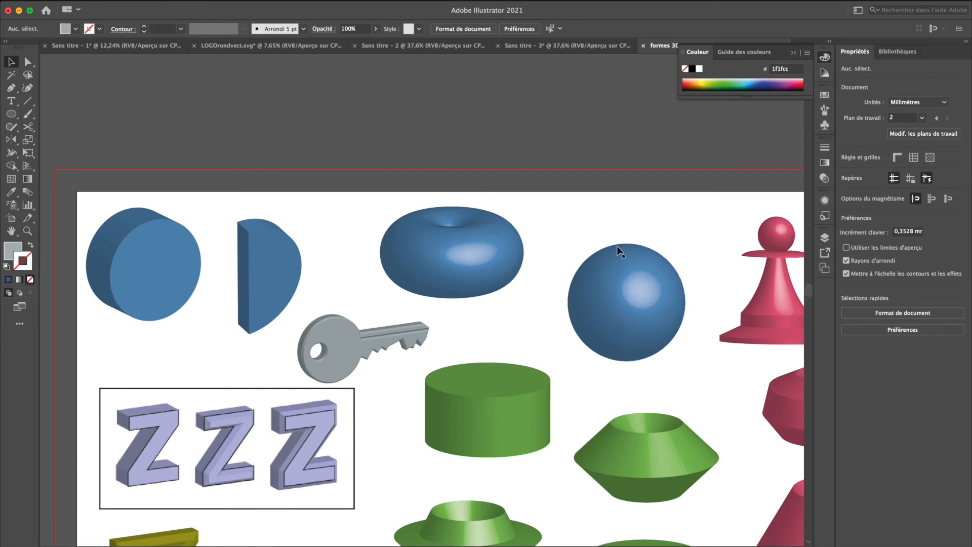
# Examine the grouped half-profile behind the revolved wine bottle in outline mode, and return to the normal preview
pyautogui.scroll(-8, 610, 357)
pyautogui.hscroll(3, 610, 357)
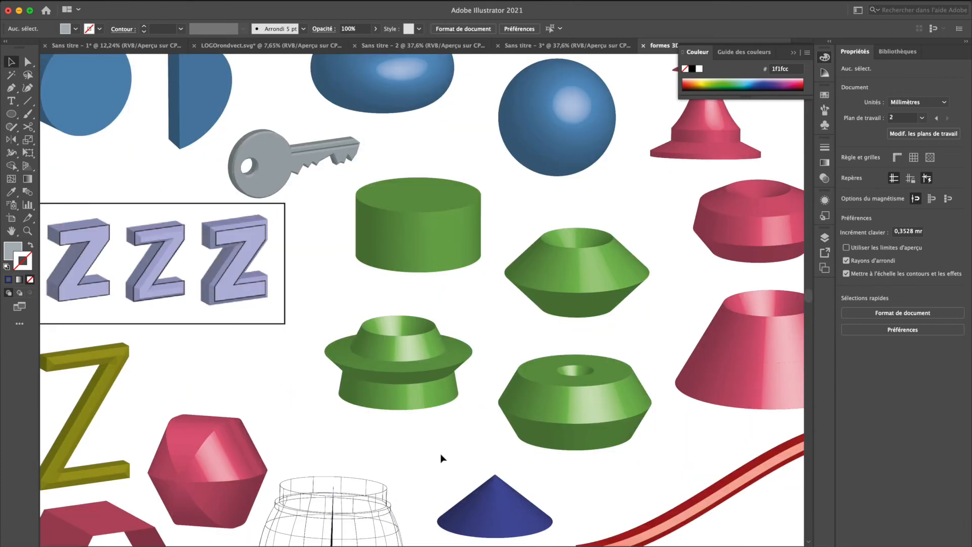
pyautogui.scroll(-2, 441, 458)
pyautogui.scroll(-5, 441, 458)
pyautogui.hscroll(1, 440, 459)
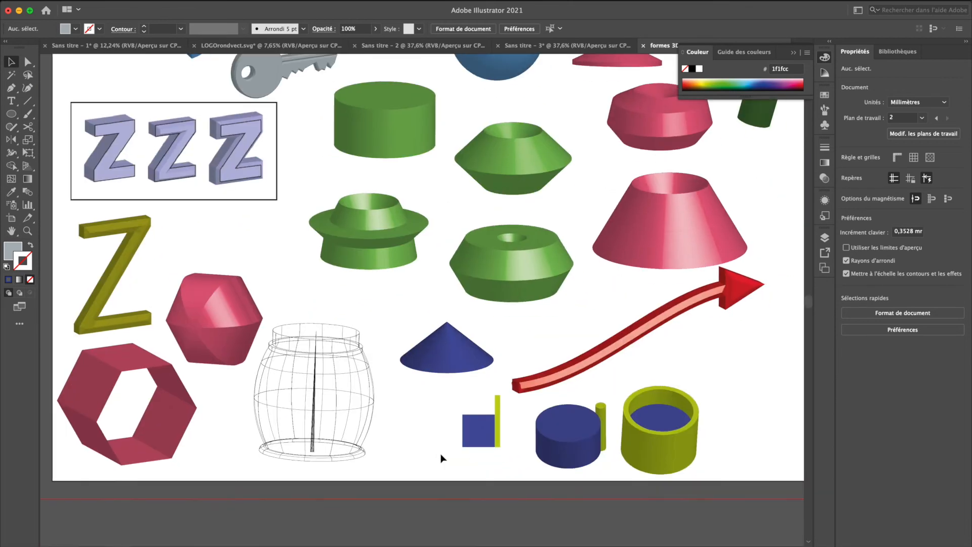
pyautogui.scroll(5, 444, 455)
pyautogui.hscroll(7, 445, 456)
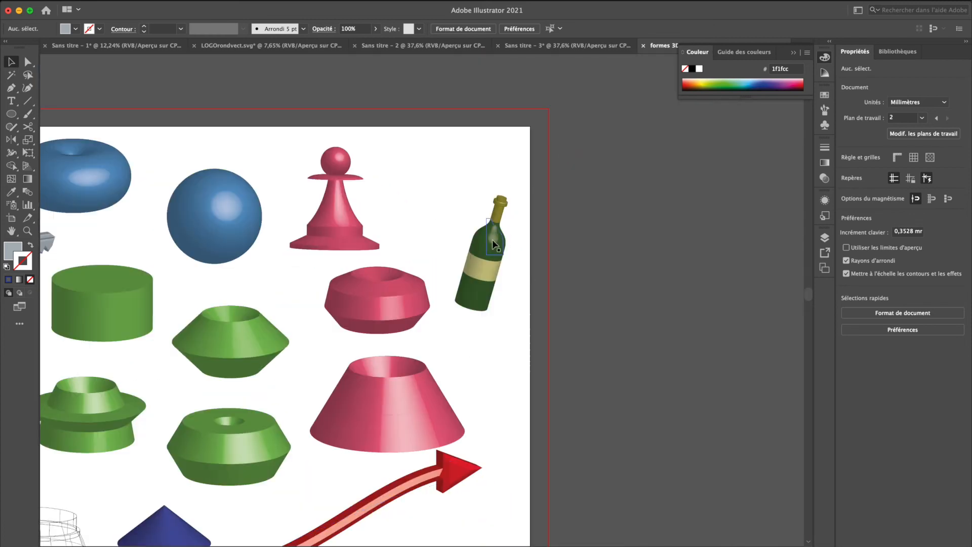
pyautogui.click(493, 239)
pyautogui.scroll(2, 493, 239)
pyautogui.press('super+y')
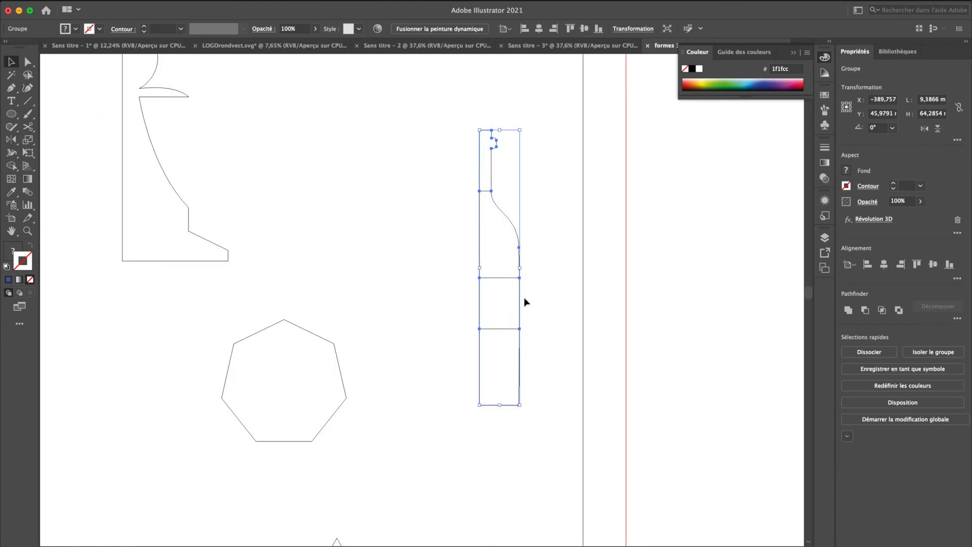
pyautogui.press('super')
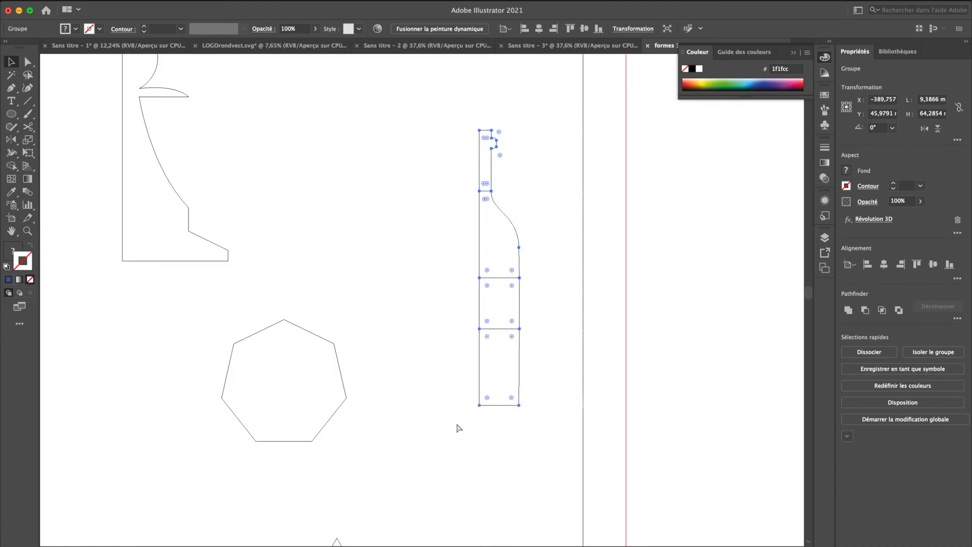
pyautogui.press('super+y')
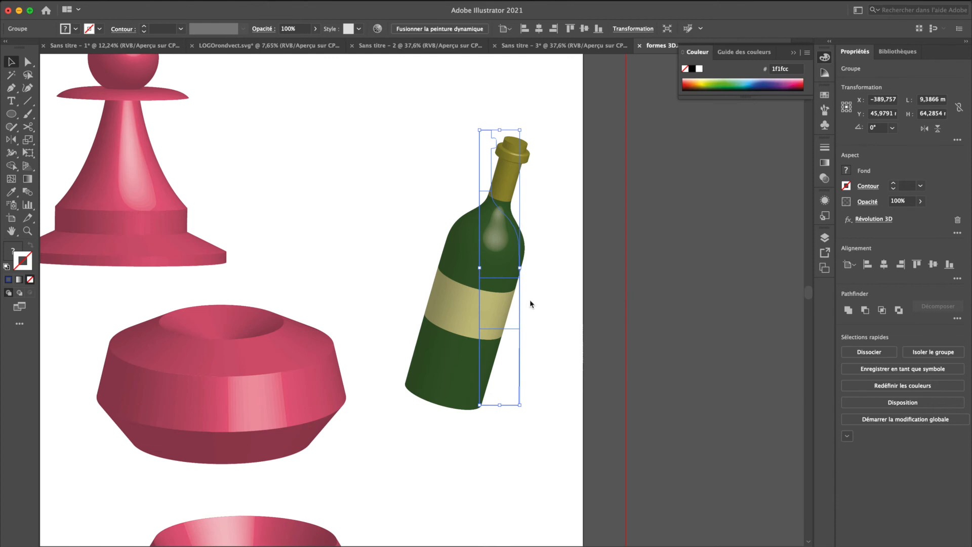
# Move the blue square and the lime bar together to the right of the lime container, below the red arrow
pyautogui.scroll(-5, 530, 300)
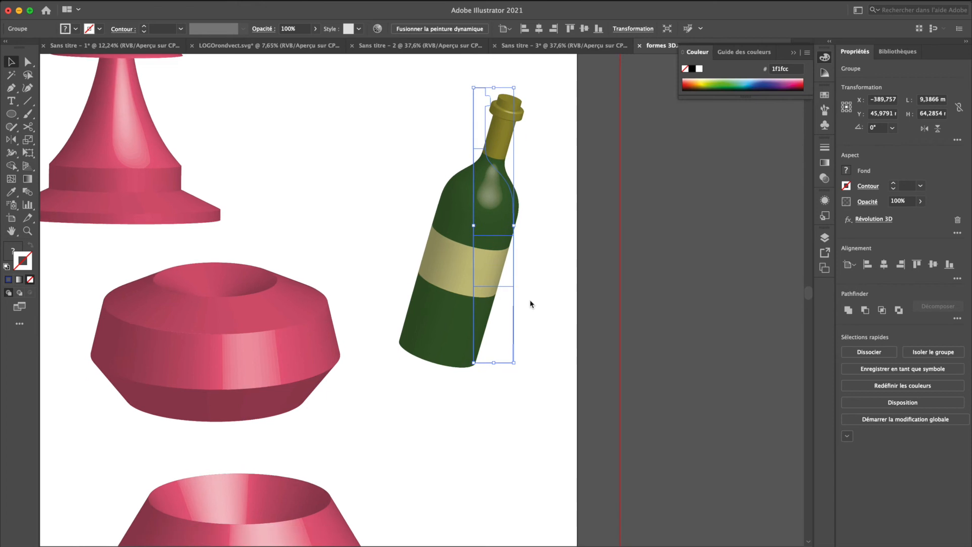
pyautogui.scroll(-5, 530, 300)
pyautogui.scroll(-5, 530, 301)
pyautogui.scroll(-8, 530, 301)
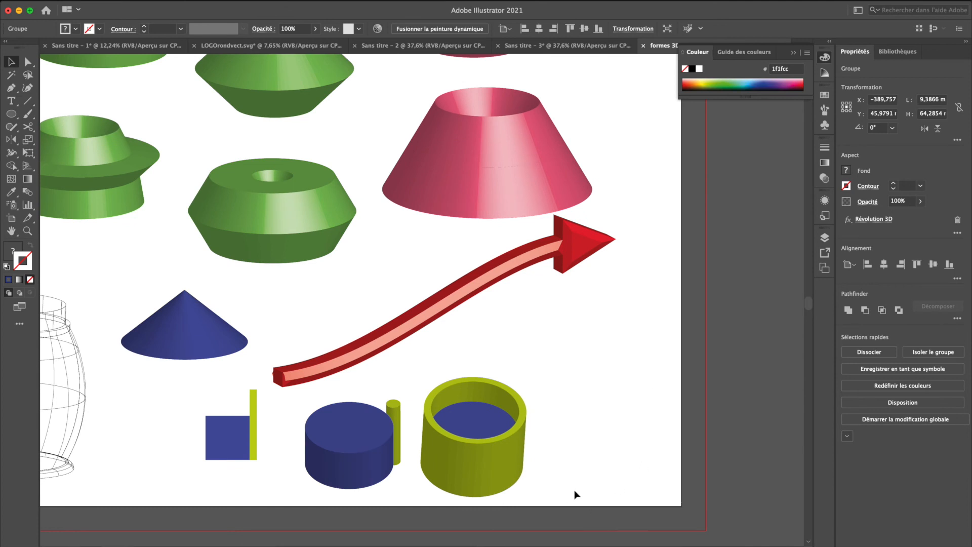
pyautogui.scroll(-5, 574, 490)
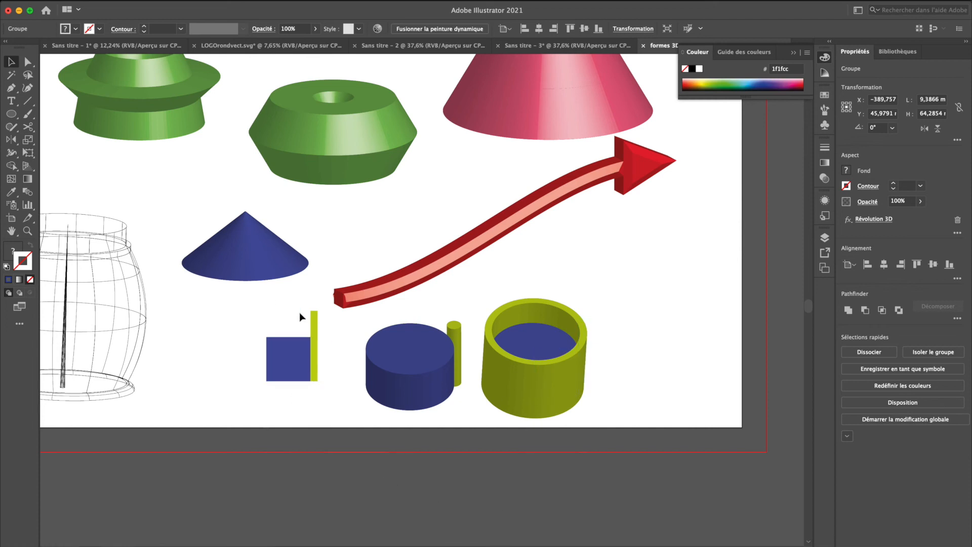
pyautogui.moveTo(256, 315); pyautogui.dragTo(319, 372)
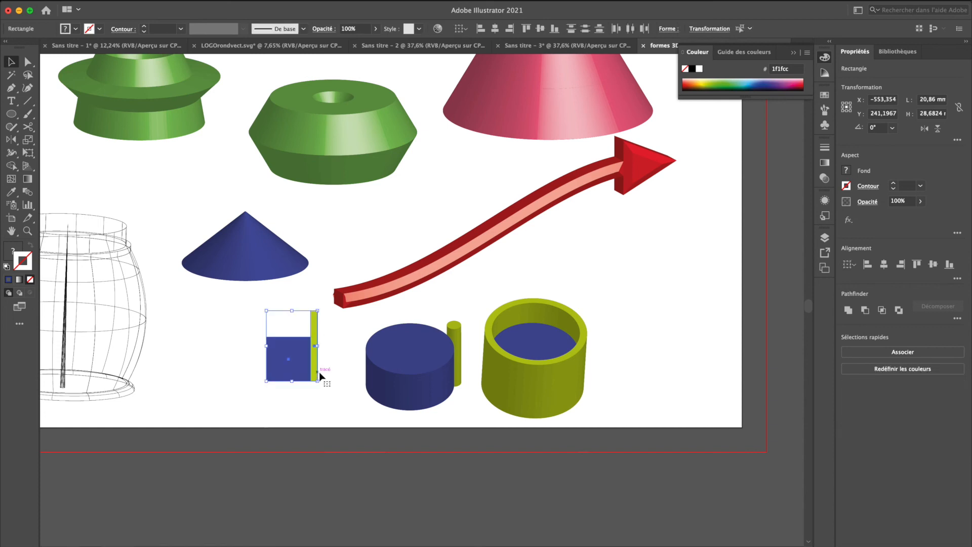
pyautogui.click(310, 402)
pyautogui.moveTo(246, 312); pyautogui.dragTo(319, 380)
pyautogui.click(303, 421)
pyautogui.scroll(-1, 302, 416)
pyautogui.moveTo(241, 305); pyautogui.dragTo(619, 266)
# Copy the square-and-bar pair beyond the artboard's right edge, and move the original pair beneath that copy
pyautogui.hscroll(5, 619, 265)
pyautogui.moveTo(480, 252); pyautogui.dragTo(689, 251)
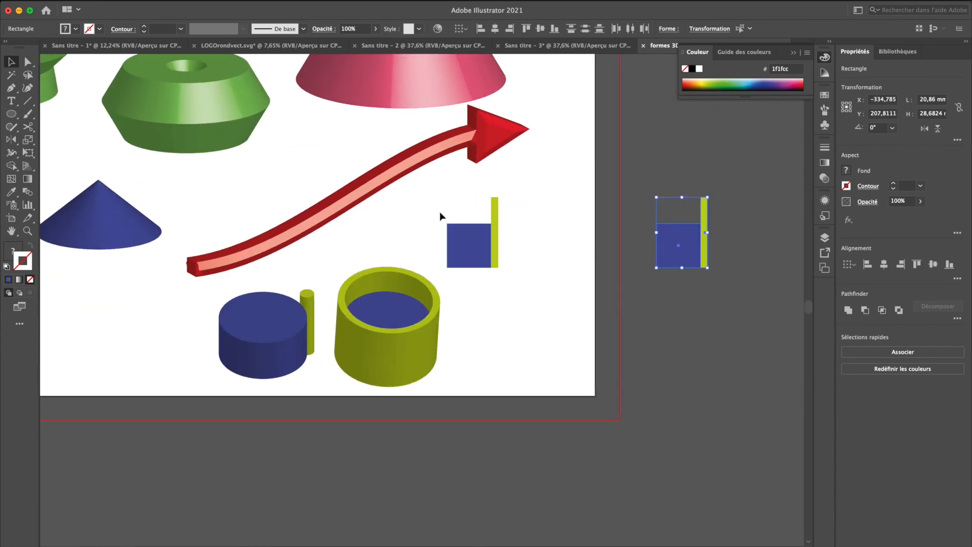
pyautogui.moveTo(480, 235); pyautogui.dragTo(686, 431)
# Try the last-used Revolve effect on the lower, ungrouped square-and-bar pair and undo it
pyautogui.hscroll(4, 686, 430)
pyautogui.click(251, 3)
pyautogui.click(265, 10)
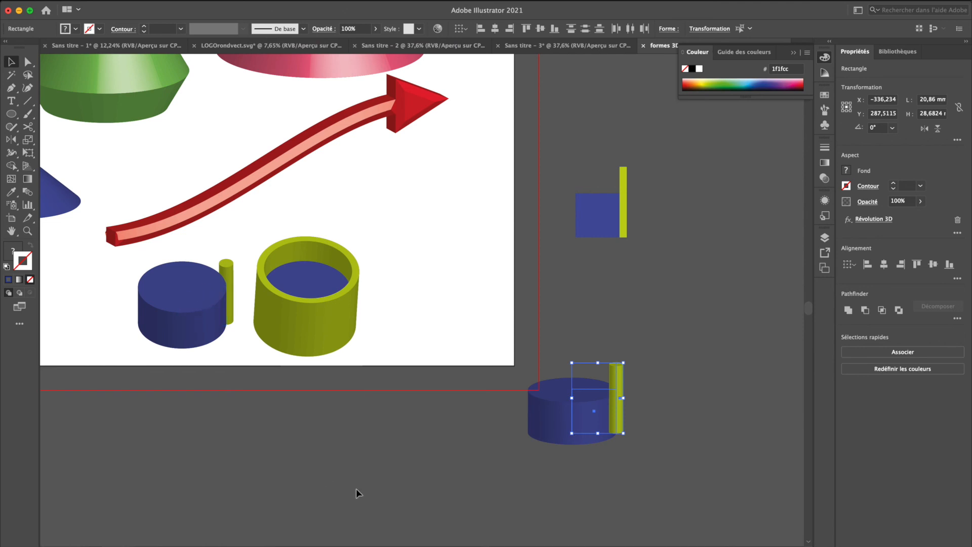
pyautogui.press('super+z')
pyautogui.click(571, 478)
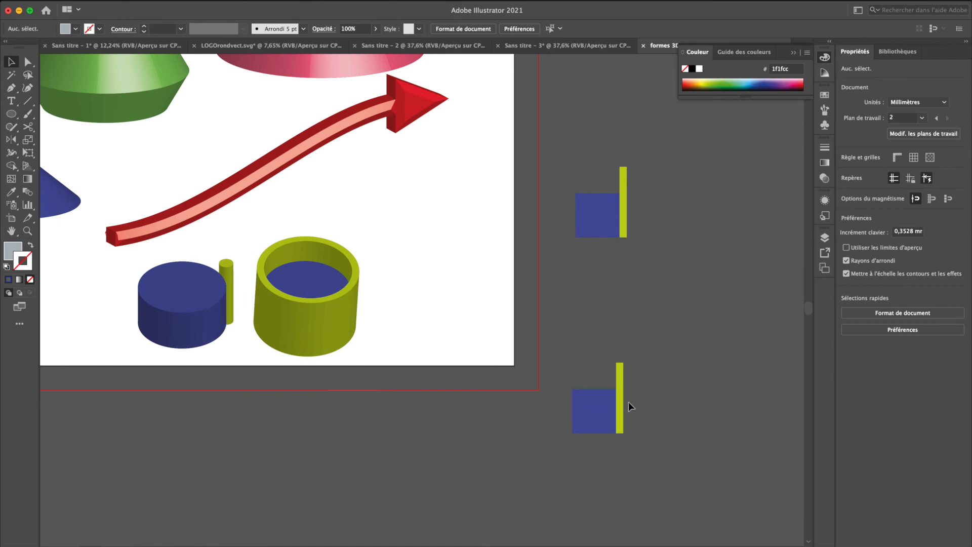
# Group the blue square and the lime bar of the upper pair beyond the artboard's right edge
pyautogui.moveTo(570, 151); pyautogui.dragTo(644, 234)
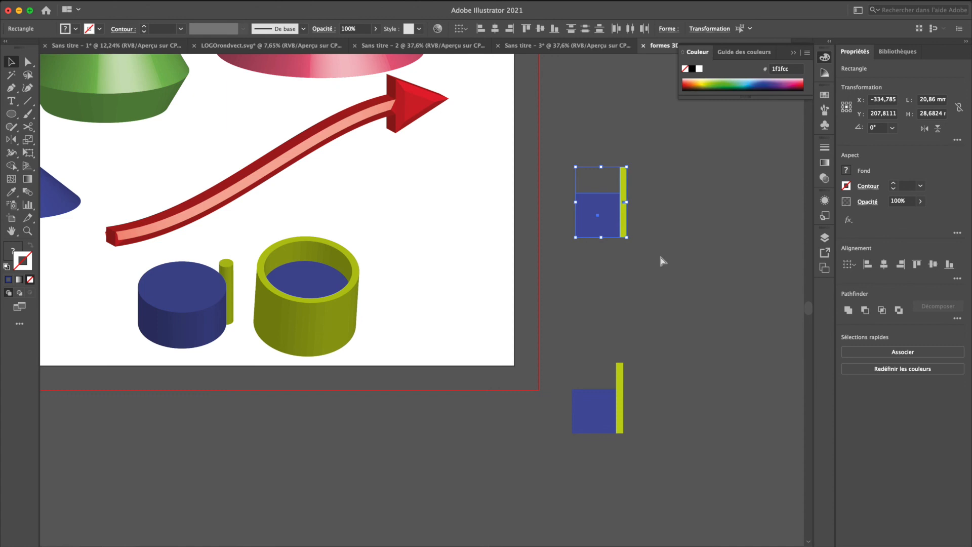
pyautogui.rightClick(610, 225)
pyautogui.click(653, 296)
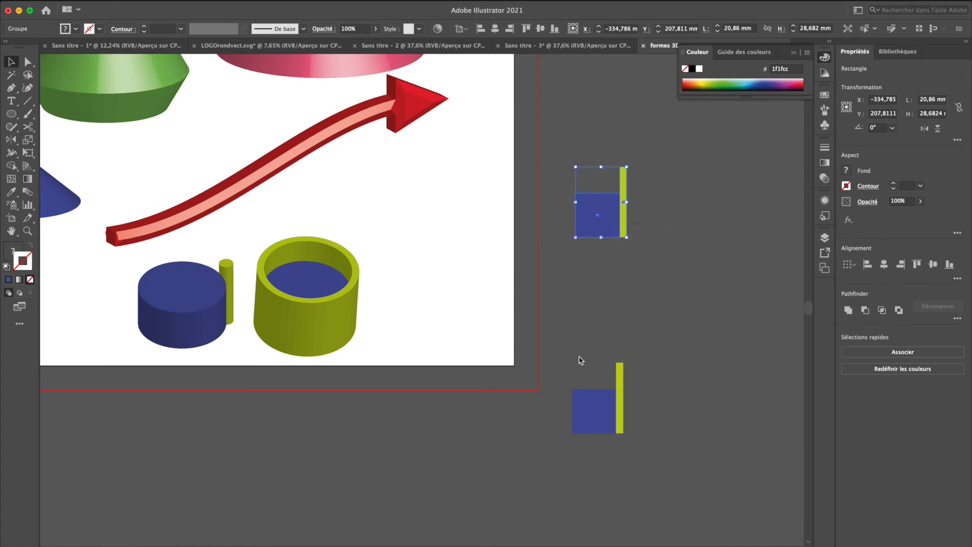
# Try the last-used Revolve effect on the grouped upper pair and undo it
pyautogui.click(285, 1)
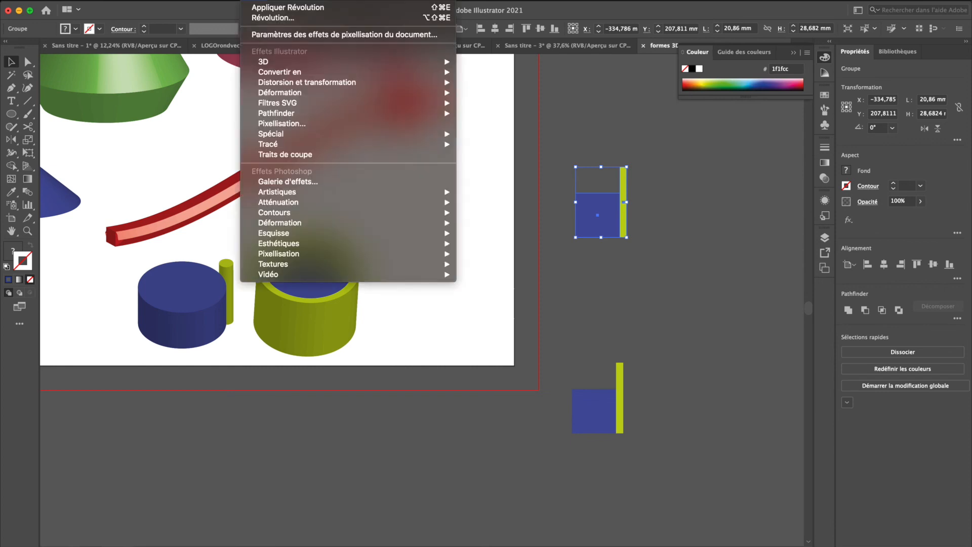
pyautogui.click(265, 8)
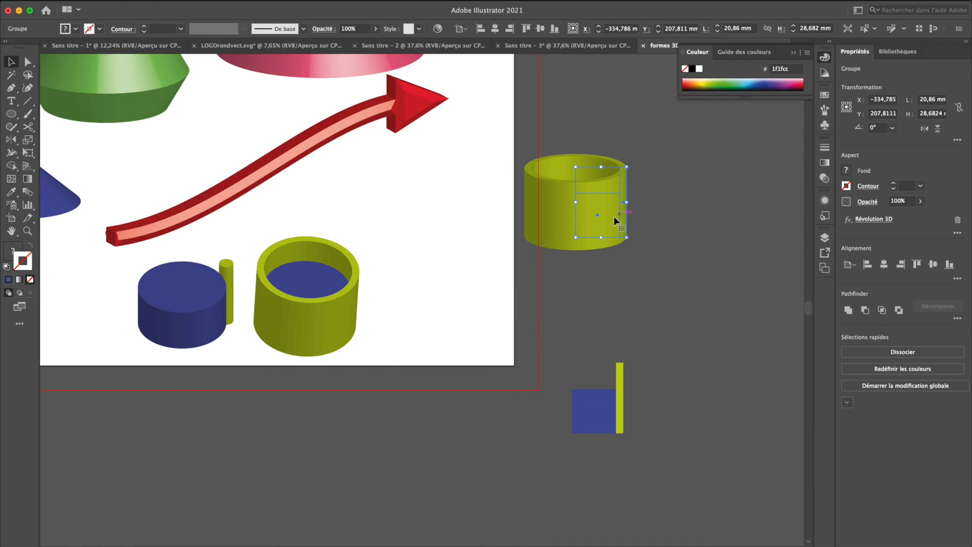
pyautogui.press('super+z')
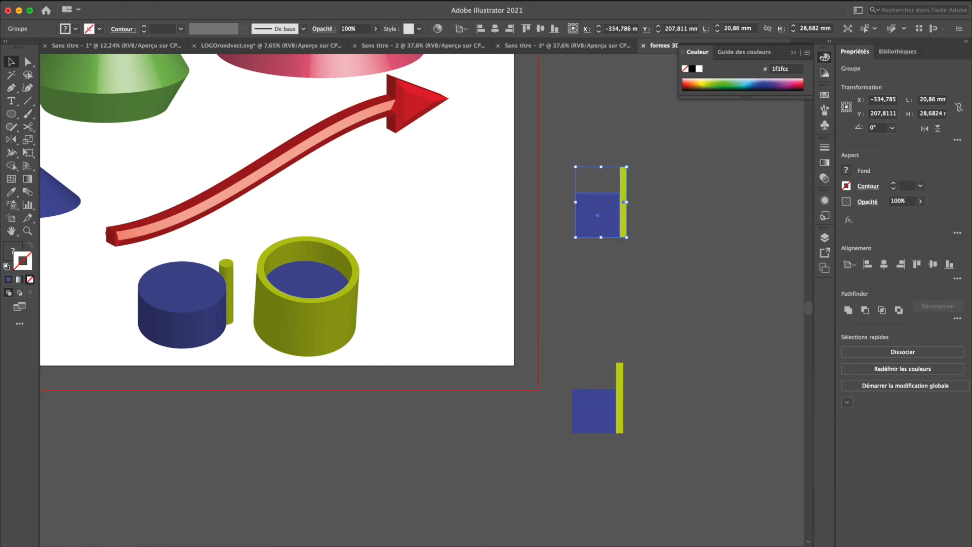
# Apply a 360° 3D Revolve to the grouped pair with a custom rotation of -38°, -23° and 11°
pyautogui.click(256, 3)
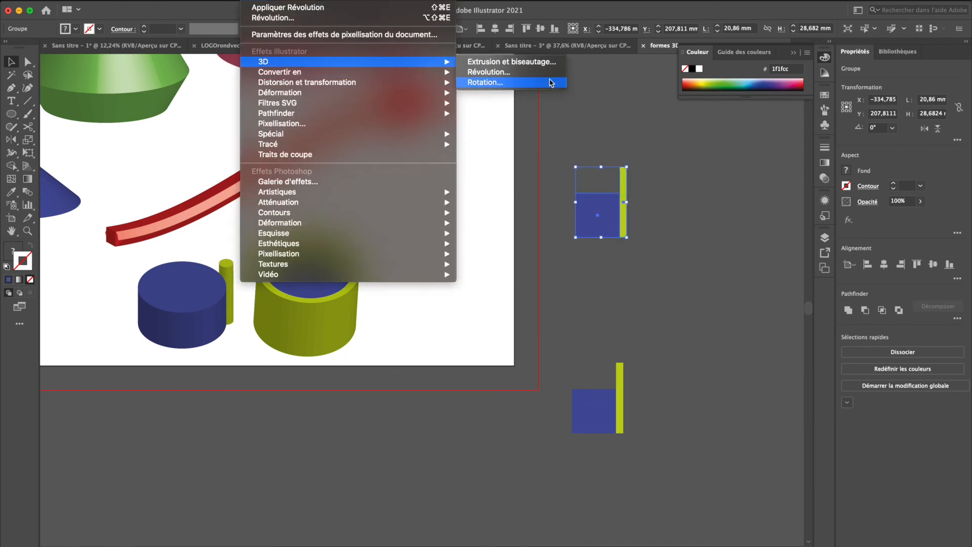
pyautogui.click(546, 80)
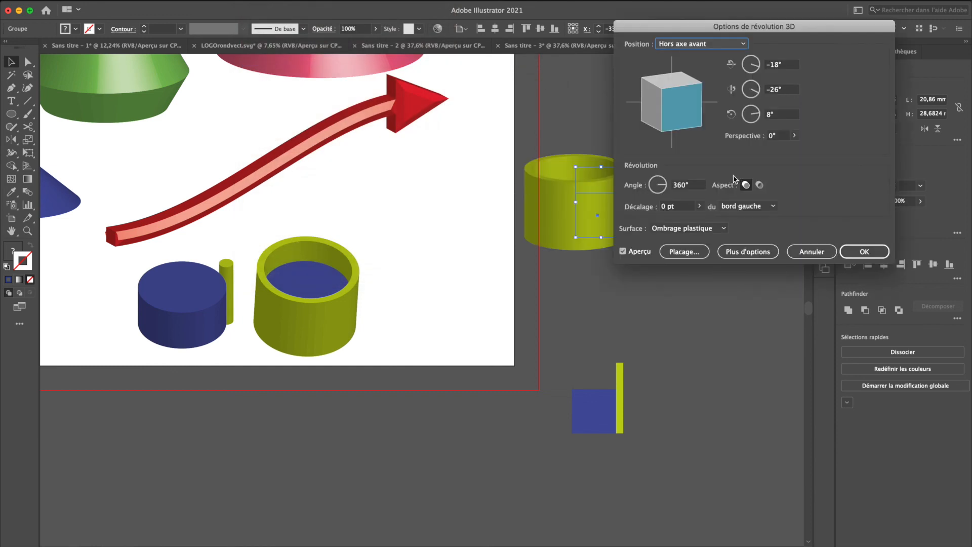
pyautogui.moveTo(683, 103); pyautogui.dragTo(683, 114)
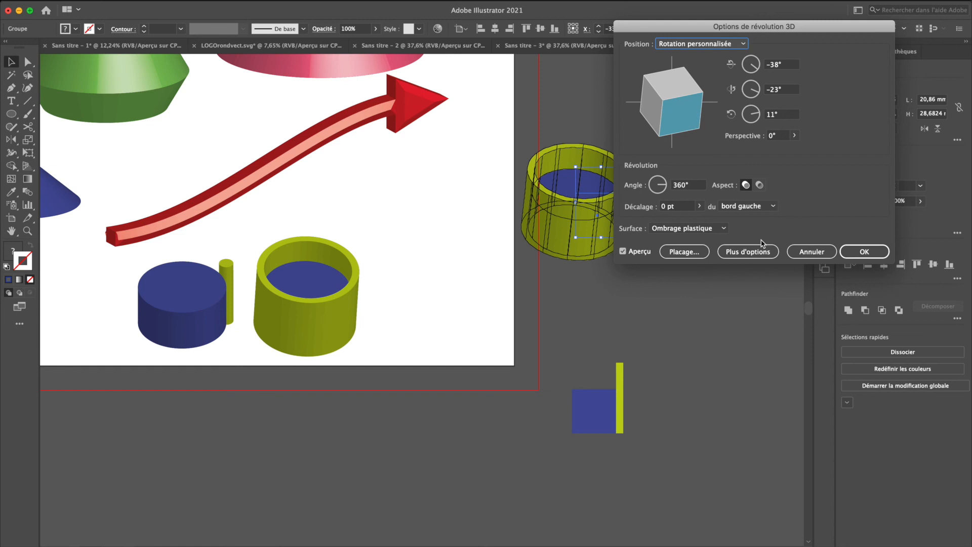
pyautogui.click(865, 252)
pyautogui.click(695, 250)
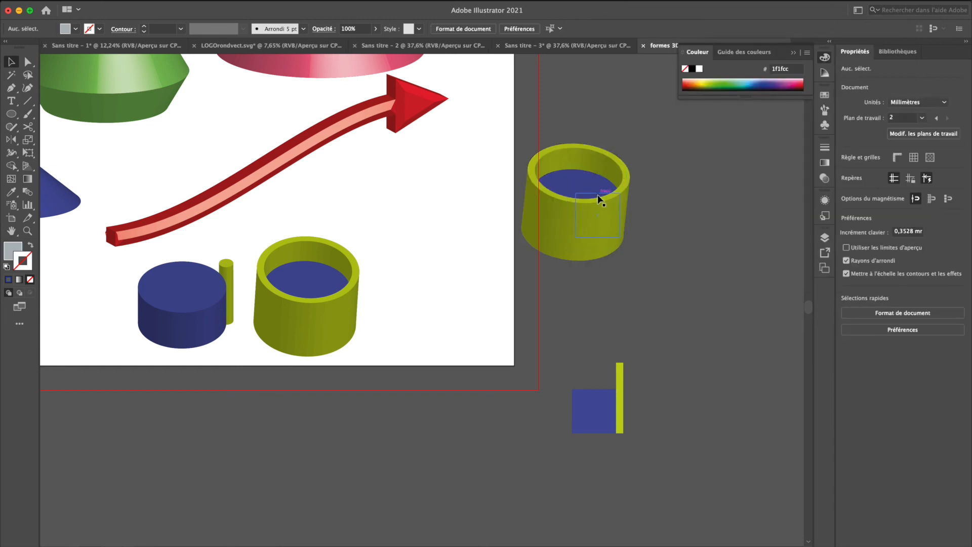
# Delete the revolved container group beyond the artboard's right edge
pyautogui.scroll(1, 637, 189)
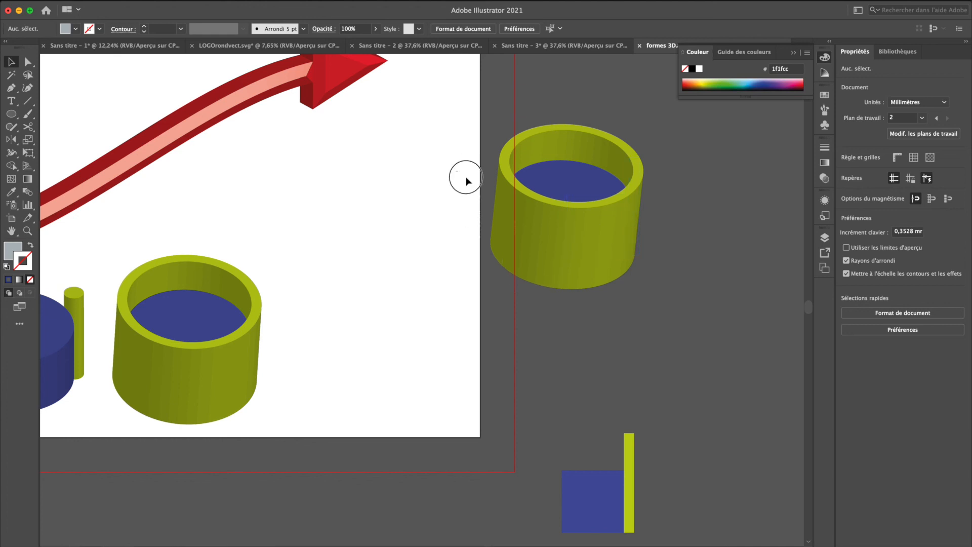
pyautogui.moveTo(467, 175); pyautogui.dragTo(631, 279)
pyautogui.scroll(-2, 630, 278)
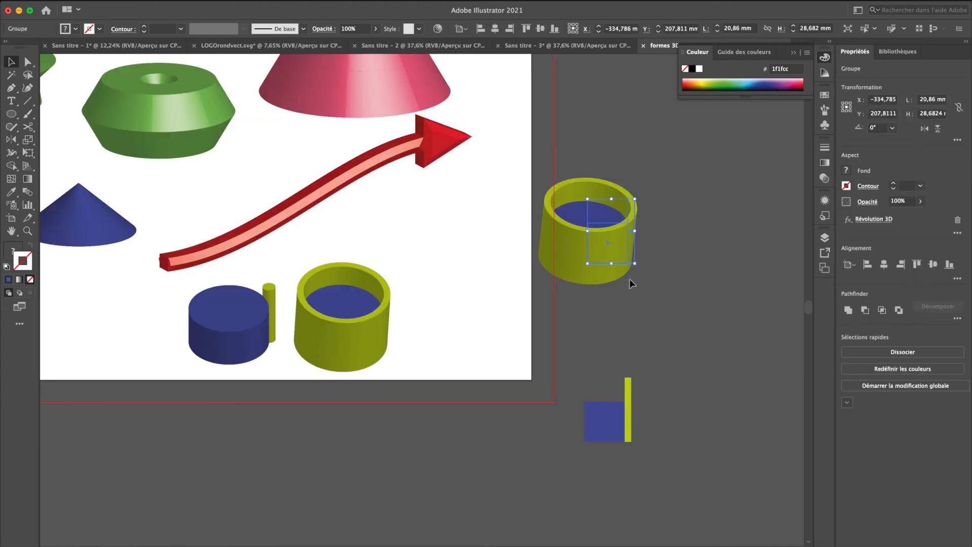
pyautogui.scroll(-2, 630, 278)
pyautogui.scroll(3, 555, 230)
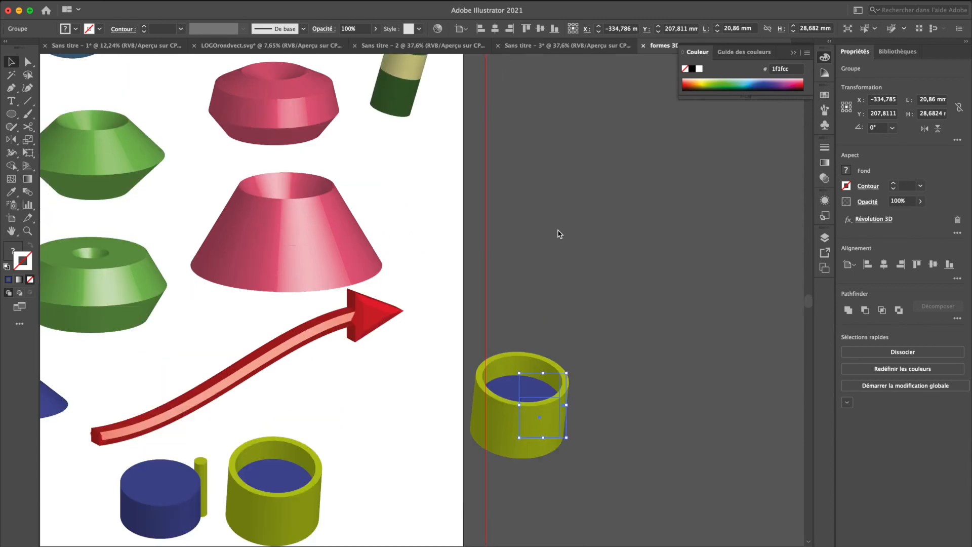
pyautogui.scroll(-1, 555, 239)
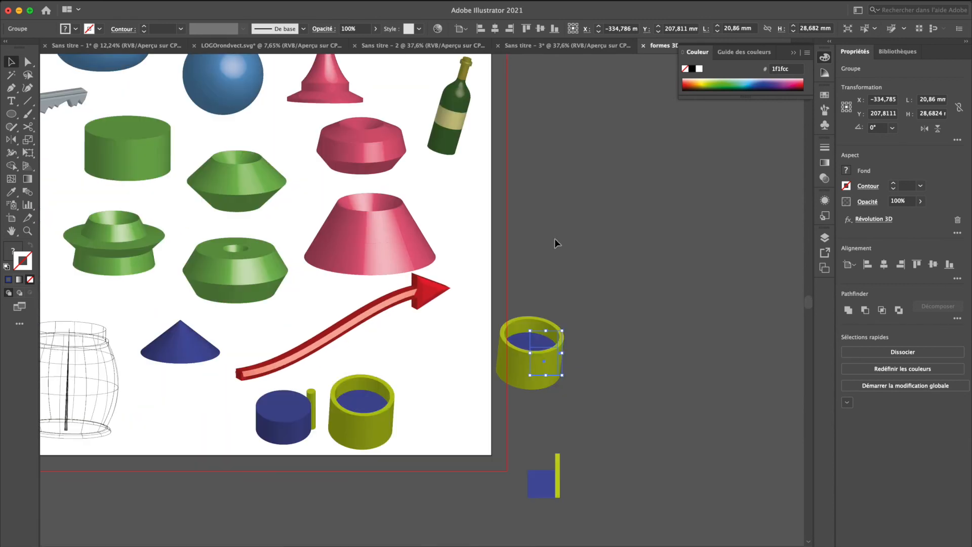
pyautogui.hscroll(2, 555, 239)
pyautogui.scroll(-1, 555, 239)
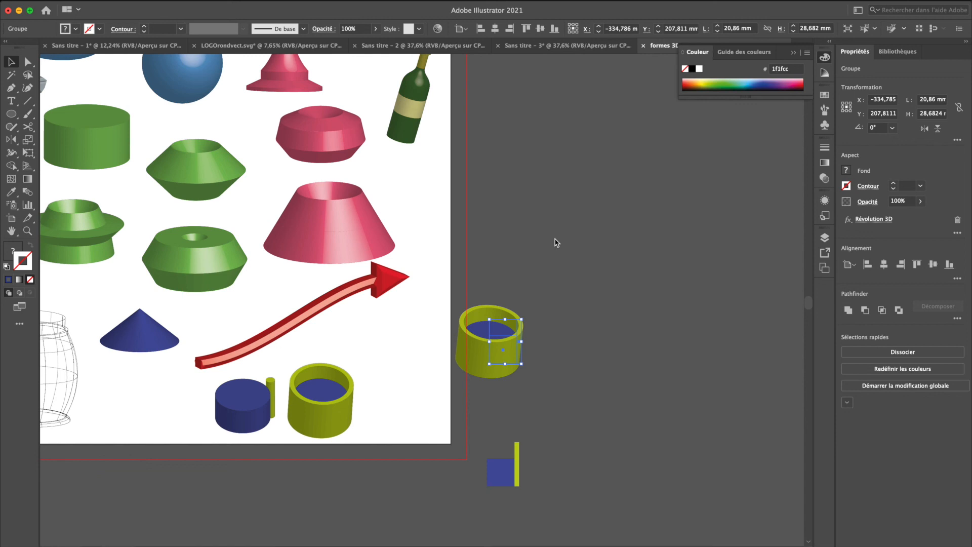
pyautogui.click(555, 239)
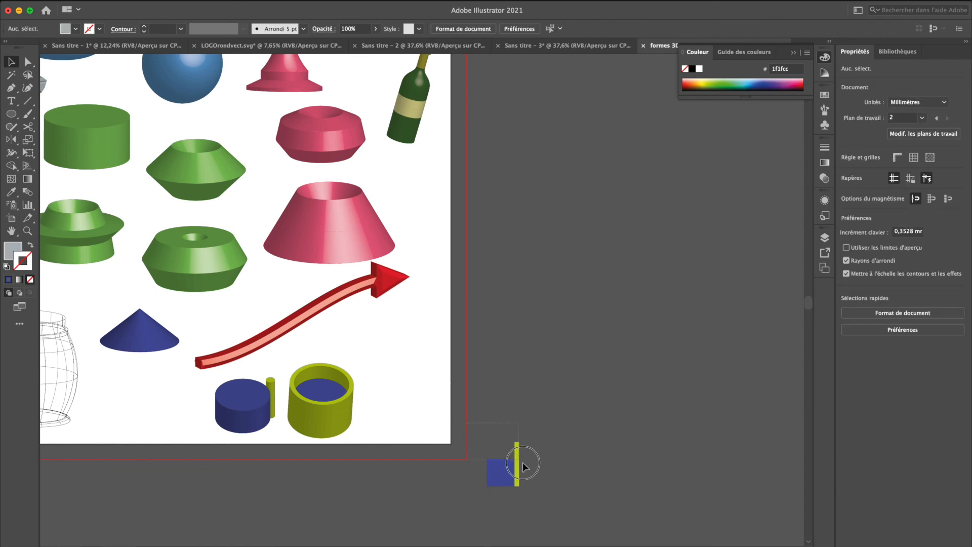
# Move the remaining flat square-and-bar pair onto the artboard, between the wireframe barrel and the blue cylinder
pyautogui.moveTo(502, 470); pyautogui.dragTo(152, 404)
pyautogui.click(198, 447)
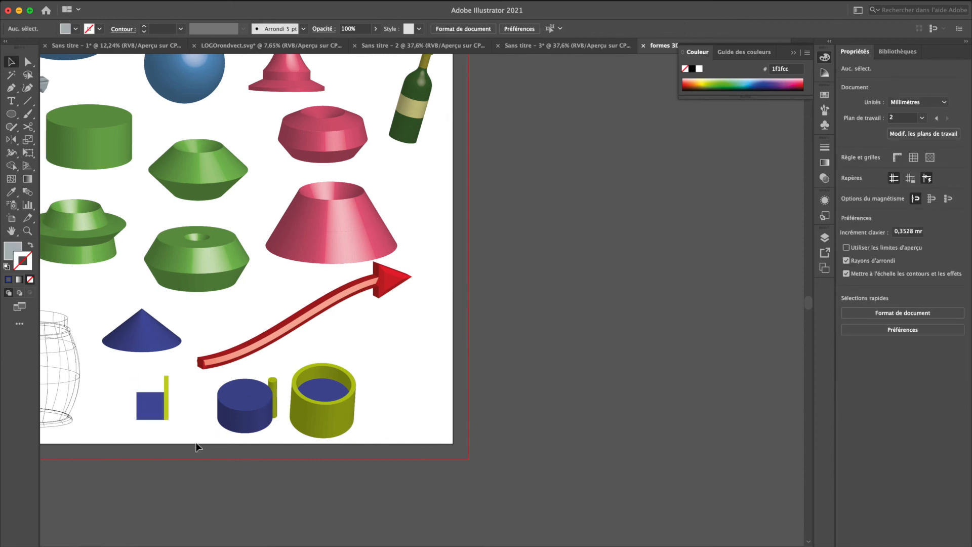
# Show the whole artboard of 3D shapes and collapse the floating Color panel
pyautogui.hscroll(-10, 197, 447)
pyautogui.scroll(2, 197, 446)
pyautogui.hscroll(-2, 196, 447)
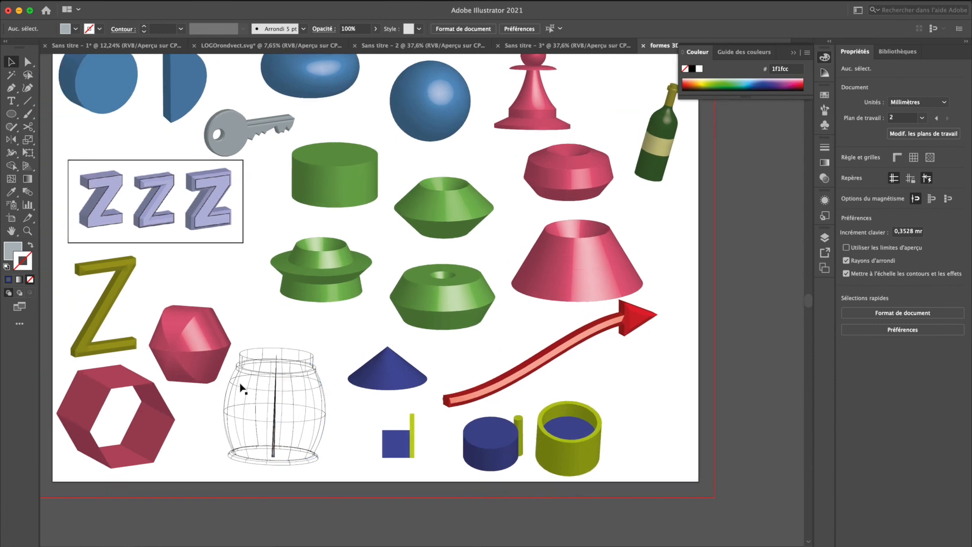
pyautogui.hscroll(-2, 203, 287)
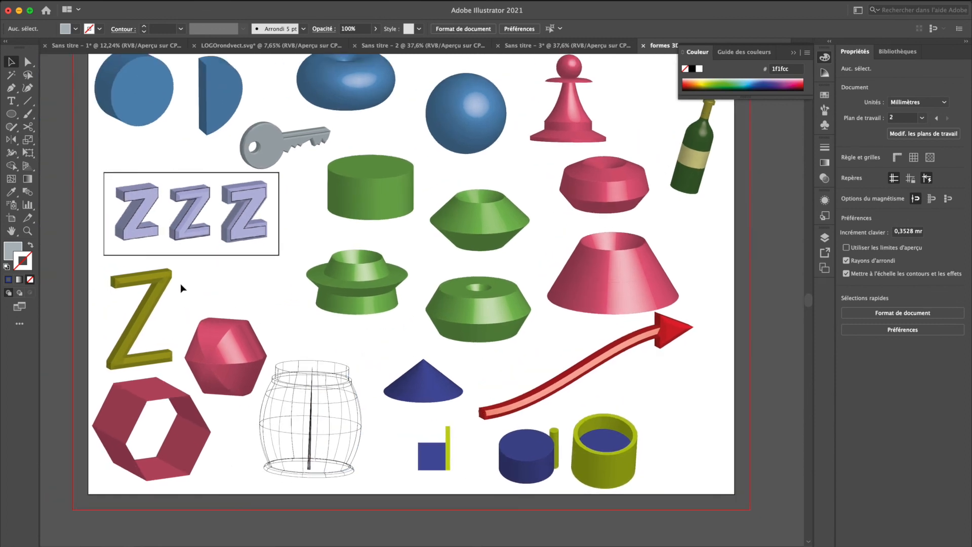
pyautogui.scroll(1, 181, 286)
pyautogui.hscroll(-1, 180, 286)
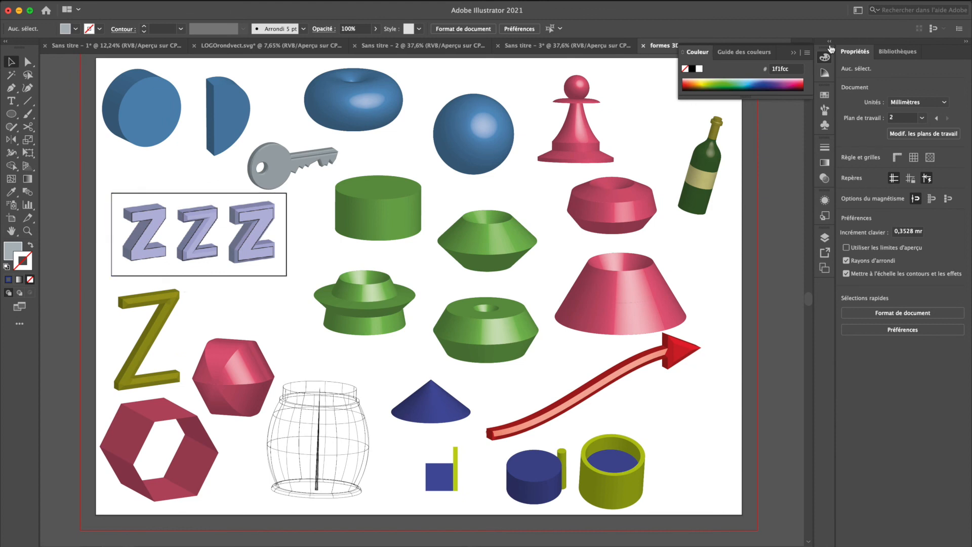
pyautogui.click(795, 53)
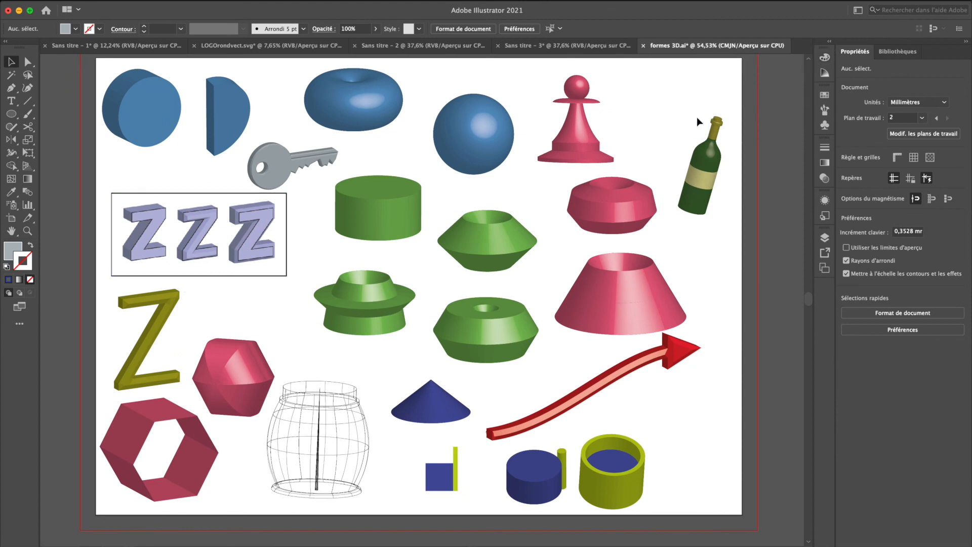